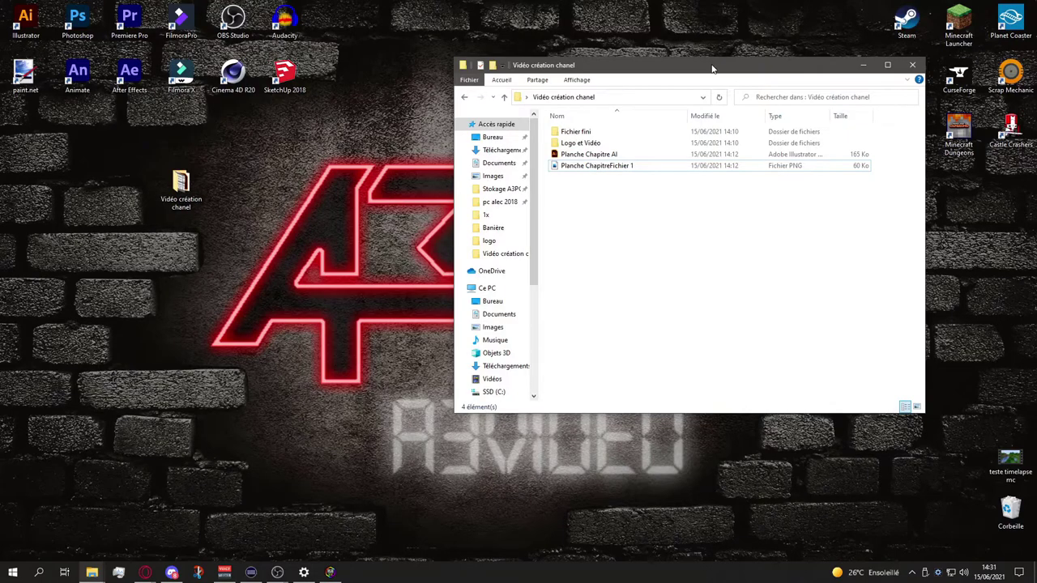
pyautogui.rightClick(365, 167)
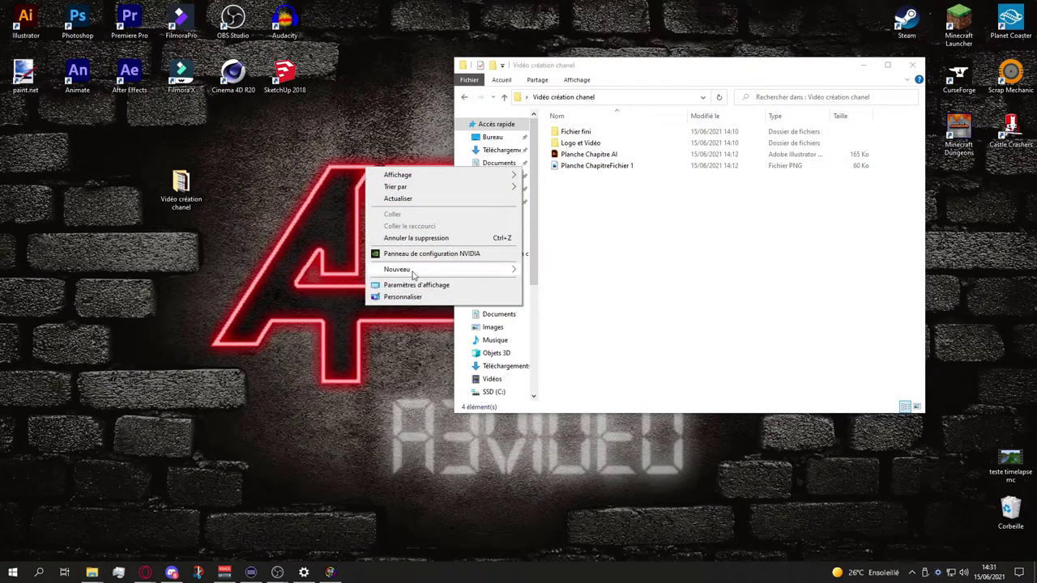
pyautogui.click(557, 240)
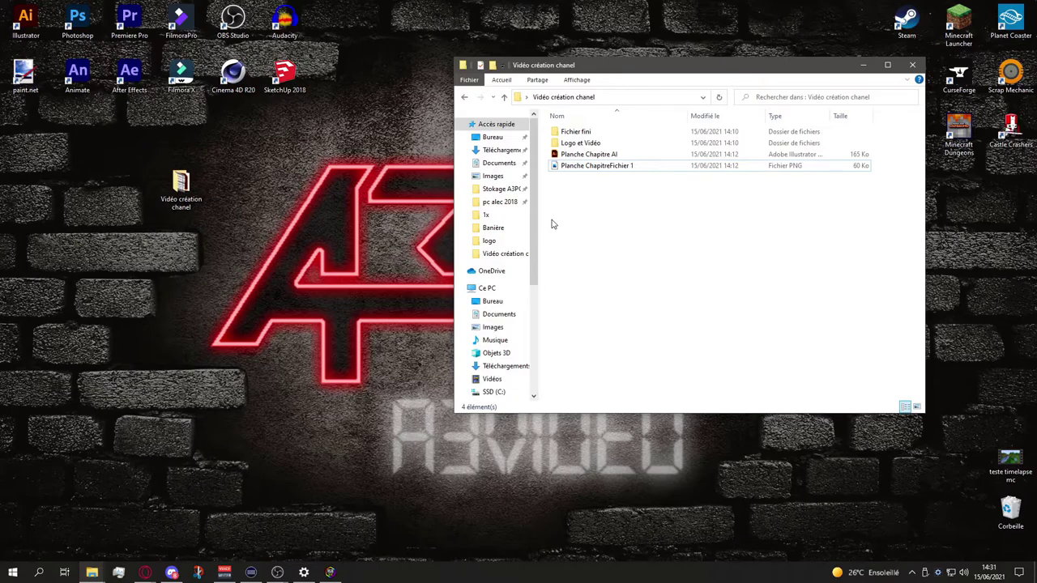
pyautogui.click(585, 132)
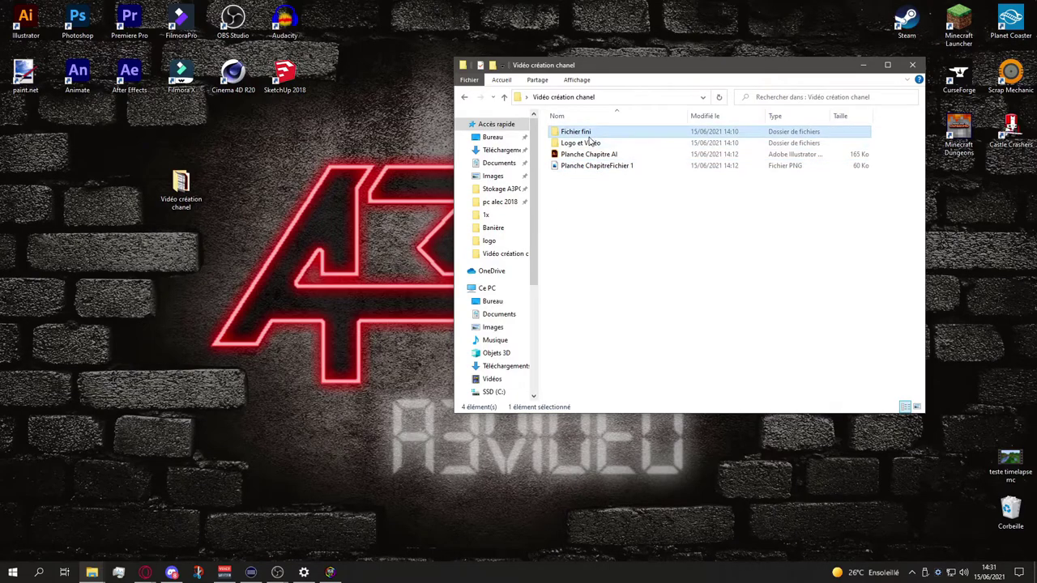
pyautogui.click(601, 146)
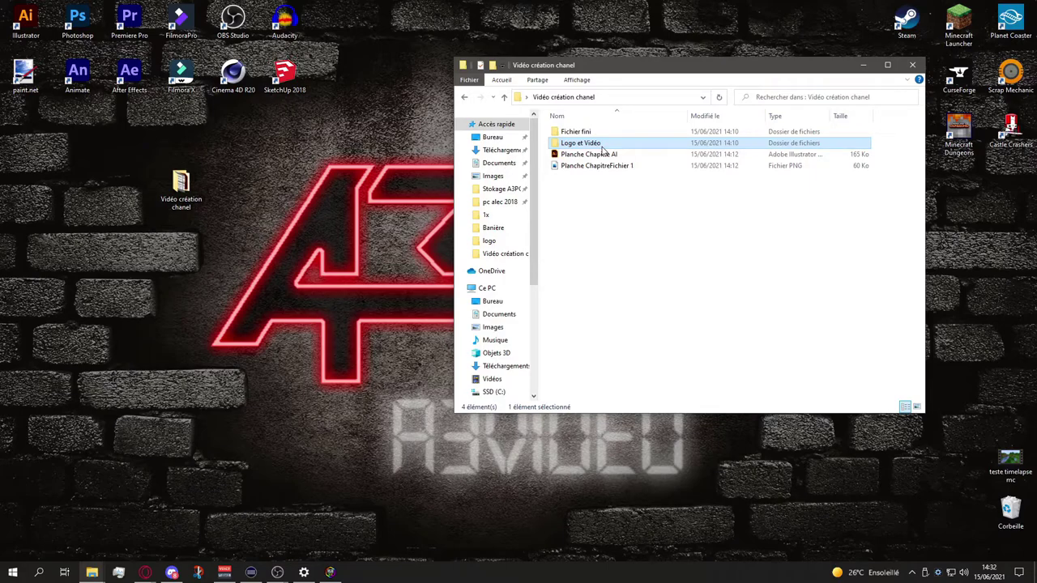
pyautogui.click(648, 194)
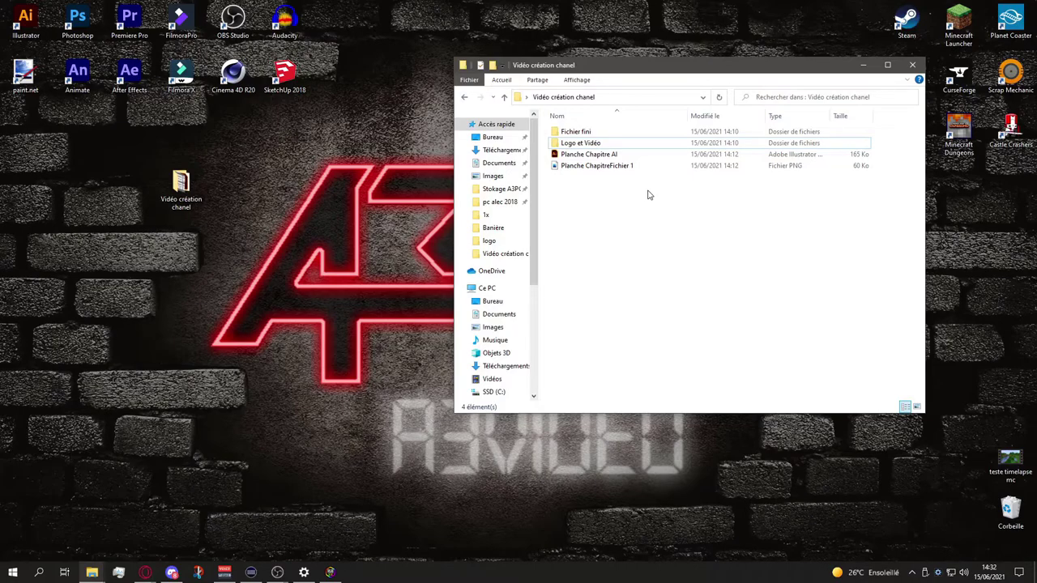
# - View the chapter plan image Planche ChapitreFichier 1, close it, and minimise the Vidéo création chanel folder
pyautogui.doubleClick(621, 168)
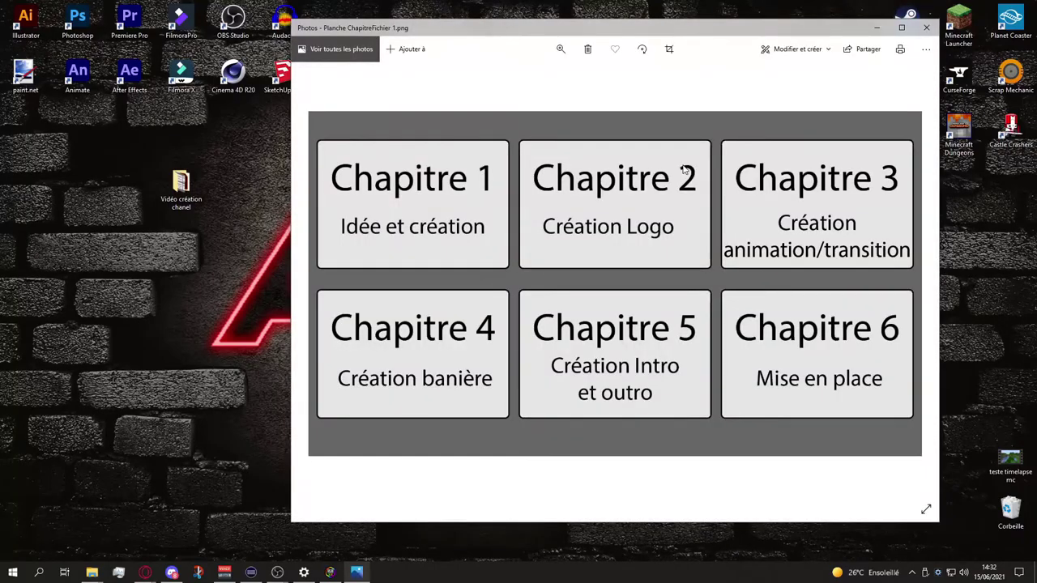
pyautogui.click(926, 27)
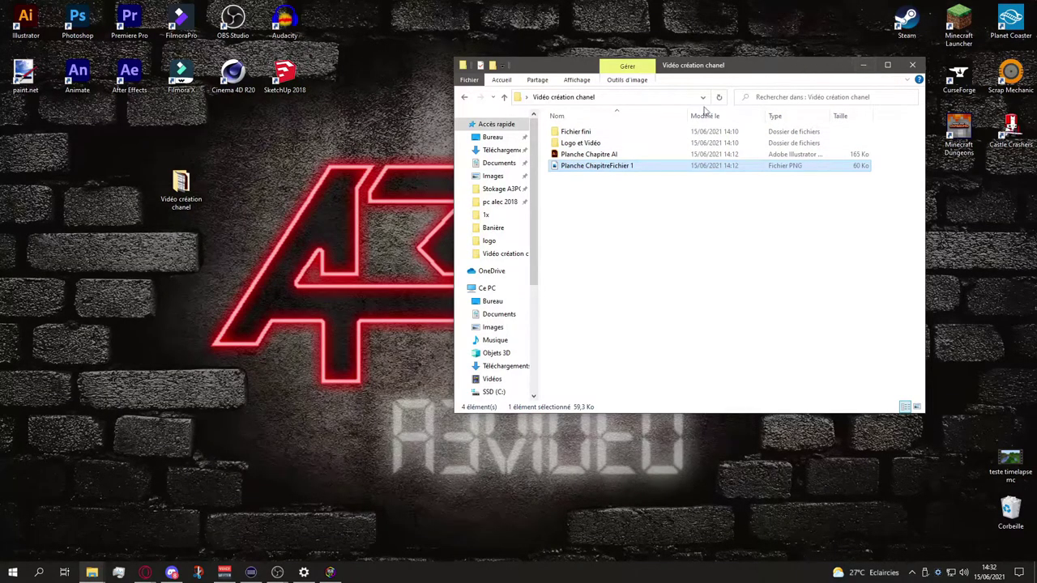
pyautogui.doubleClick(648, 166)
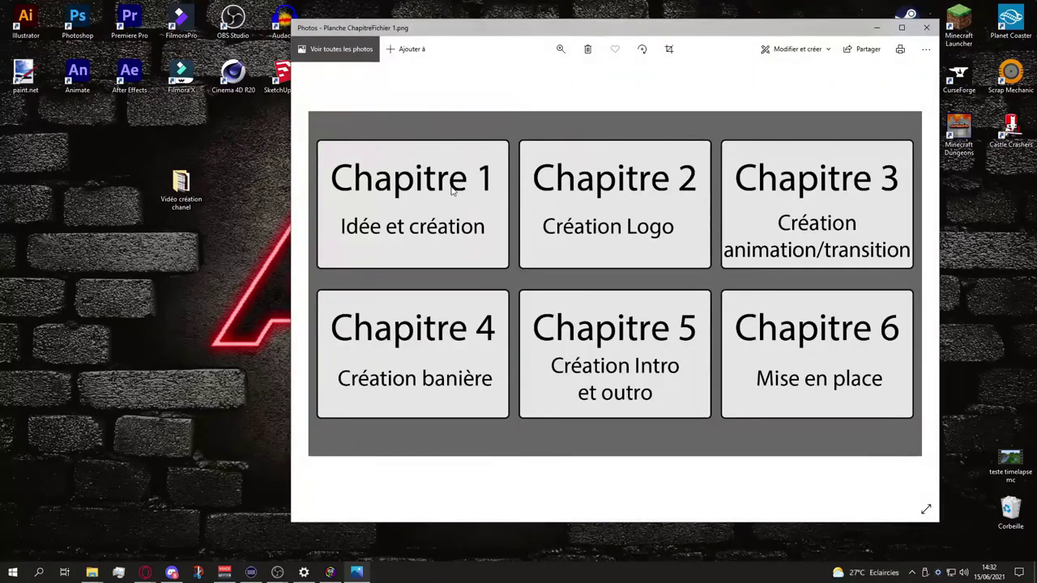
pyautogui.click(927, 28)
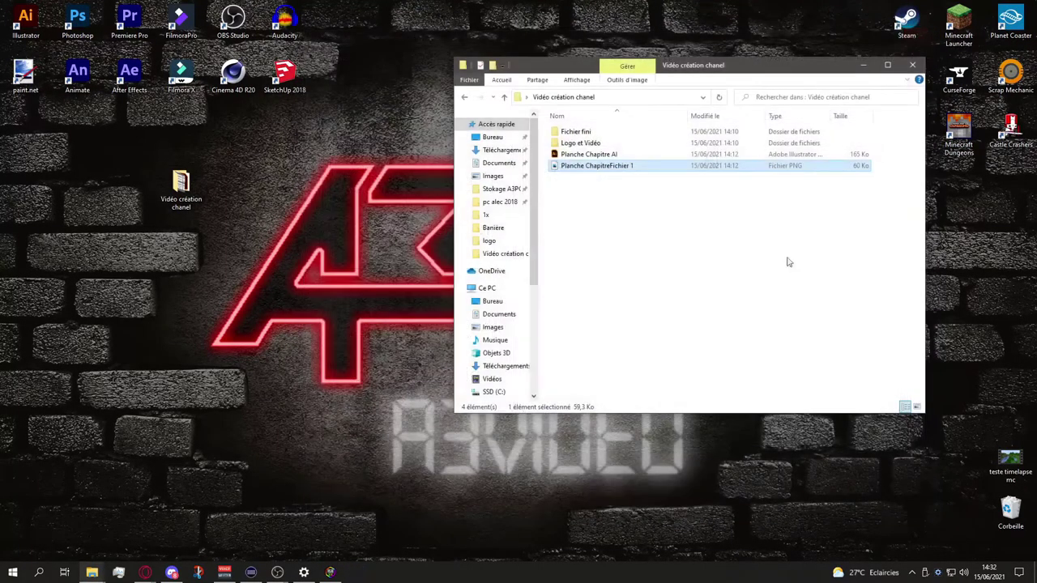
pyautogui.click(862, 65)
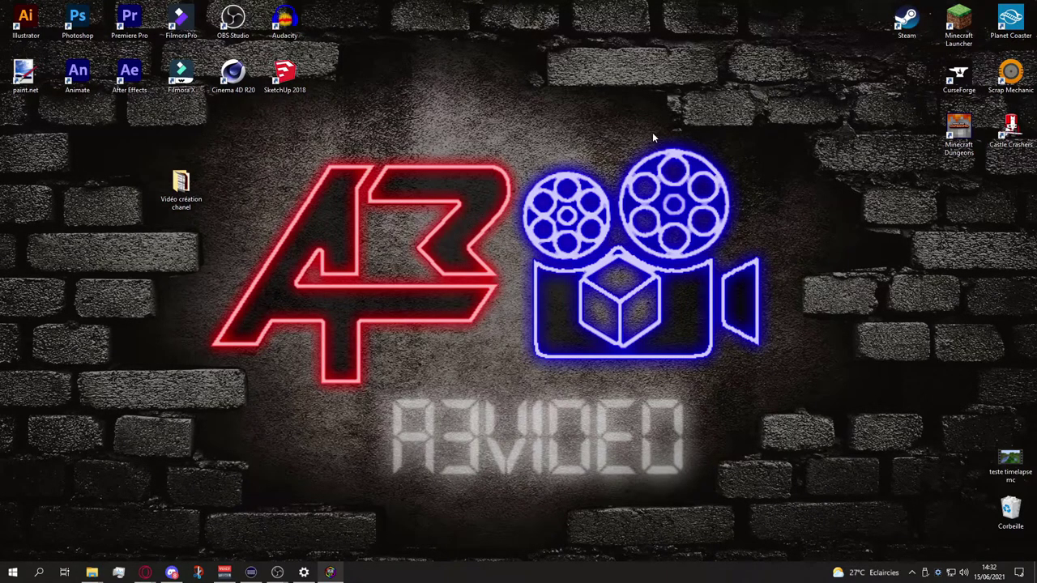
# - Switch to the Opera window with the DaFont site and open the Sweet Chili font page
pyautogui.moveTo(147, 575)
pyautogui.click(276, 529)
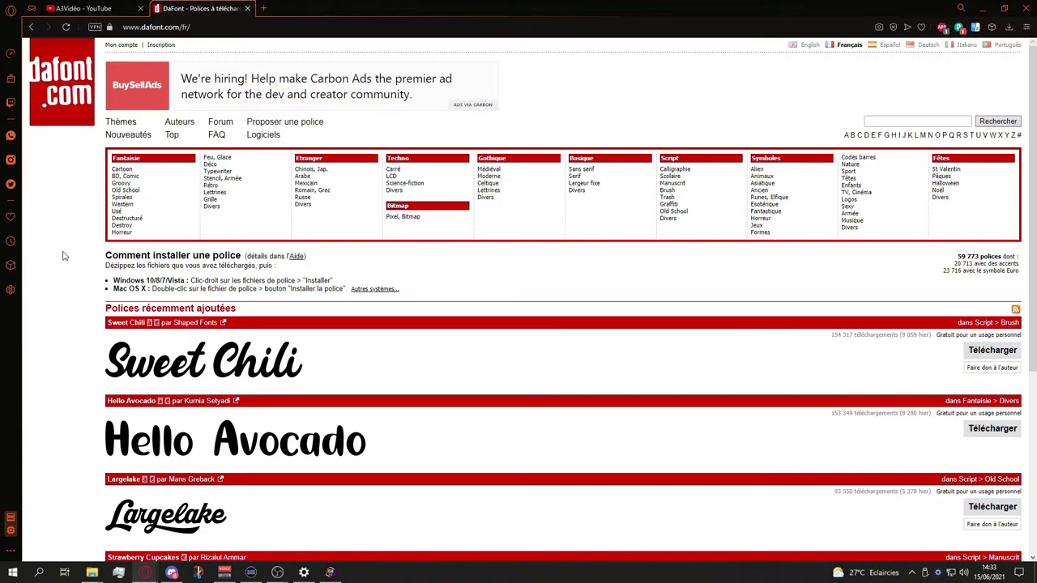
pyautogui.click(139, 377)
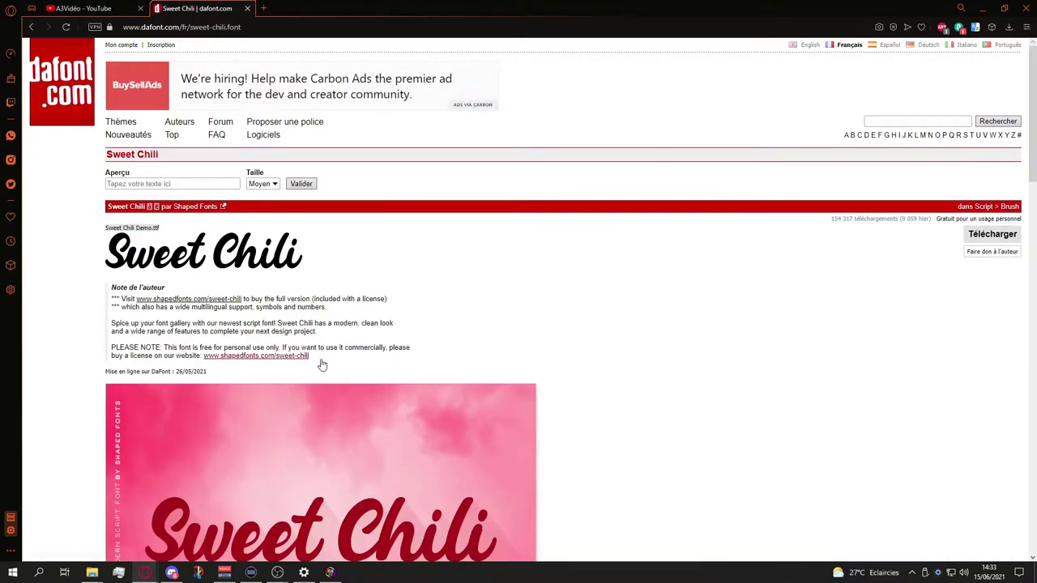
# - Examine the Sweet Chili font's preview images and its letters, digits, symbols and accented characters
pyautogui.scroll(-6, 322, 365)
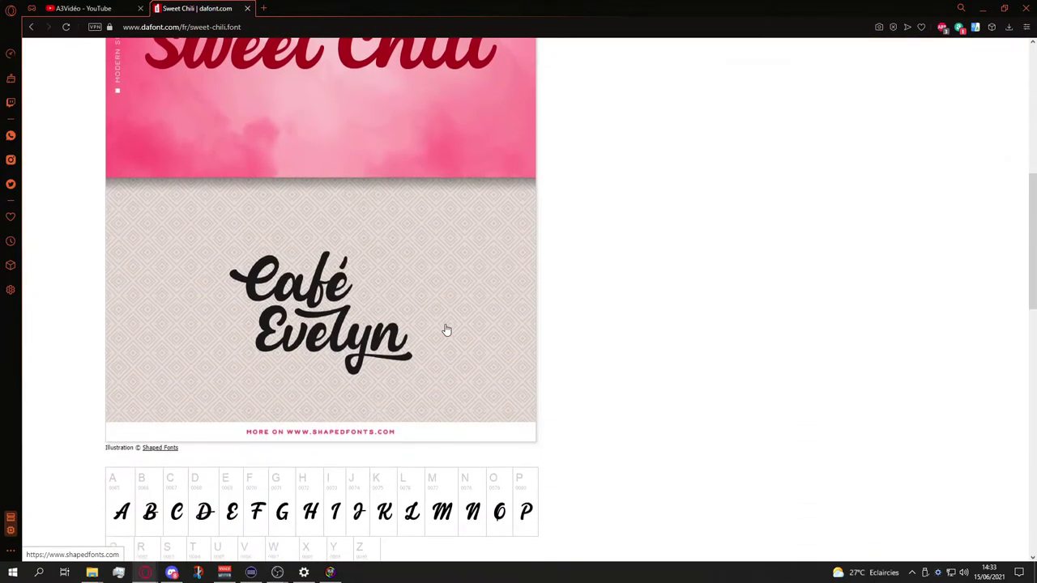
pyautogui.scroll(-7, 446, 329)
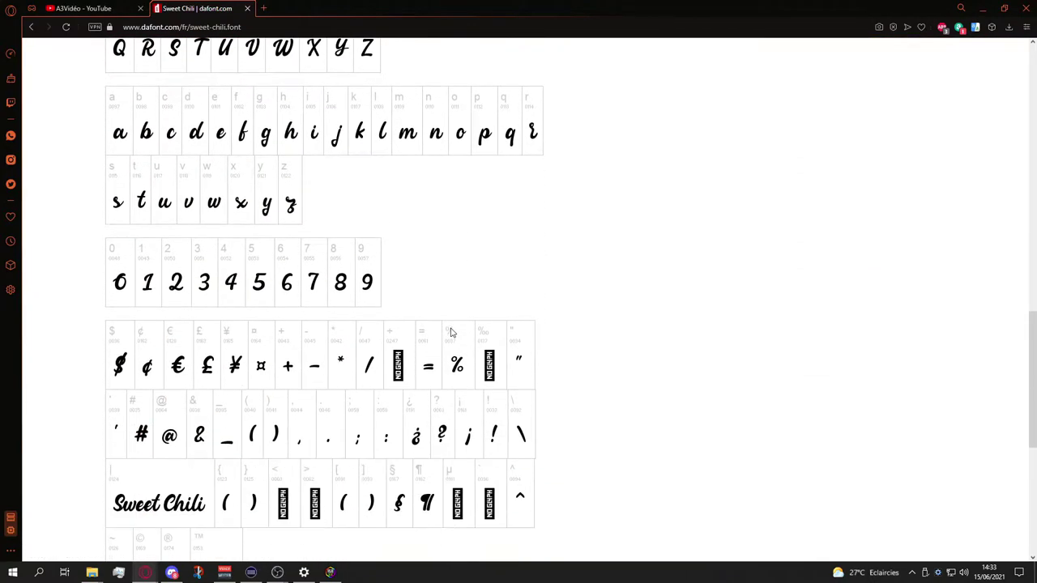
pyautogui.scroll(-1, 569, 410)
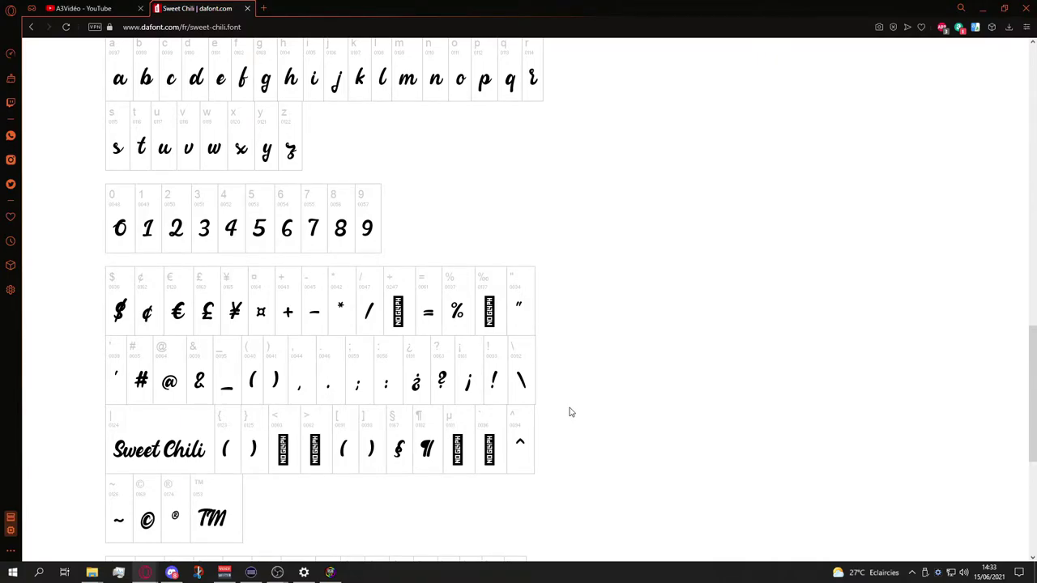
pyautogui.scroll(-5, 569, 412)
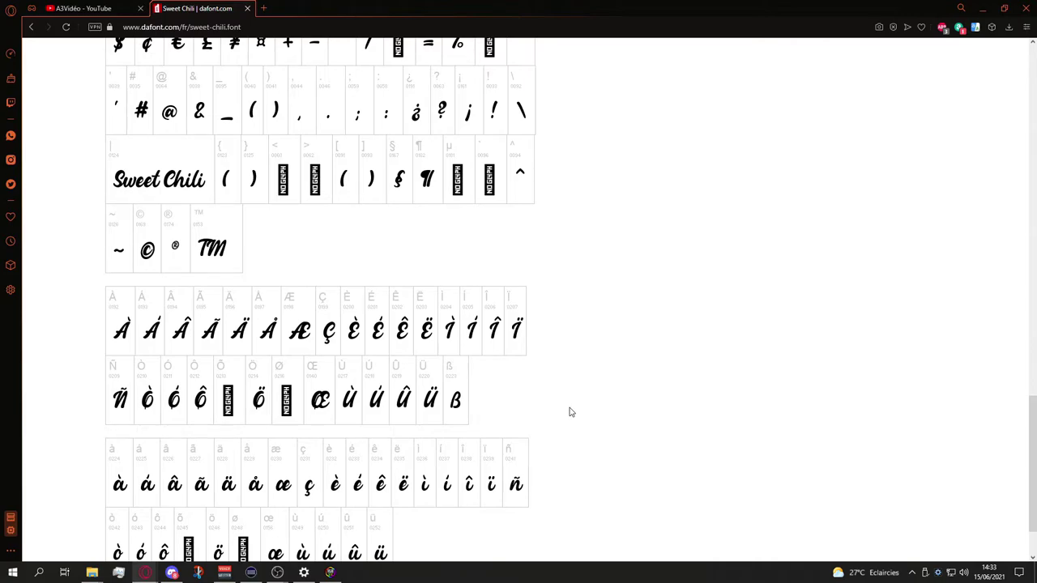
pyautogui.scroll(-2, 569, 412)
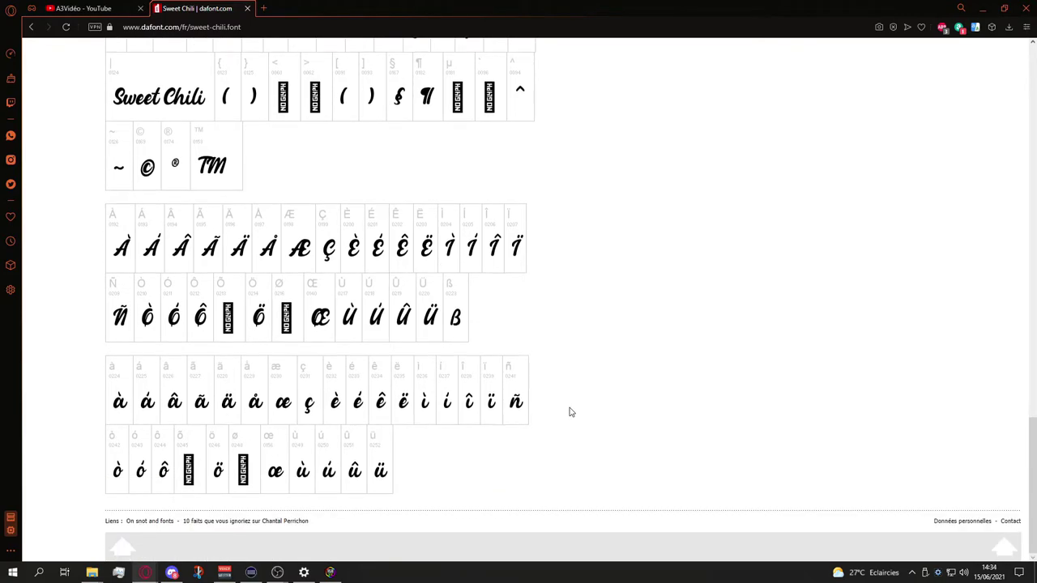
pyautogui.scroll(12, 570, 413)
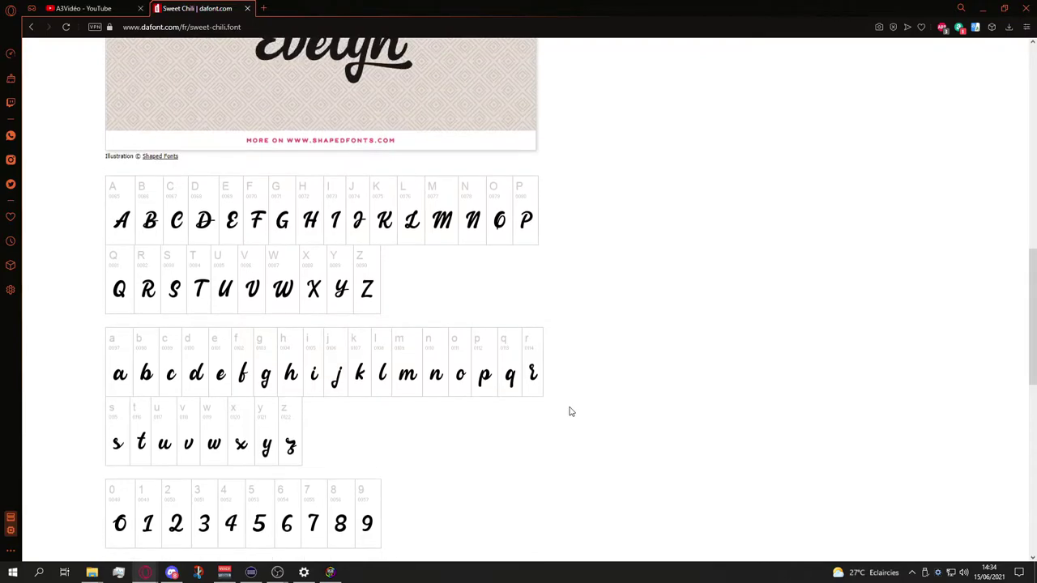
pyautogui.scroll(1, 570, 413)
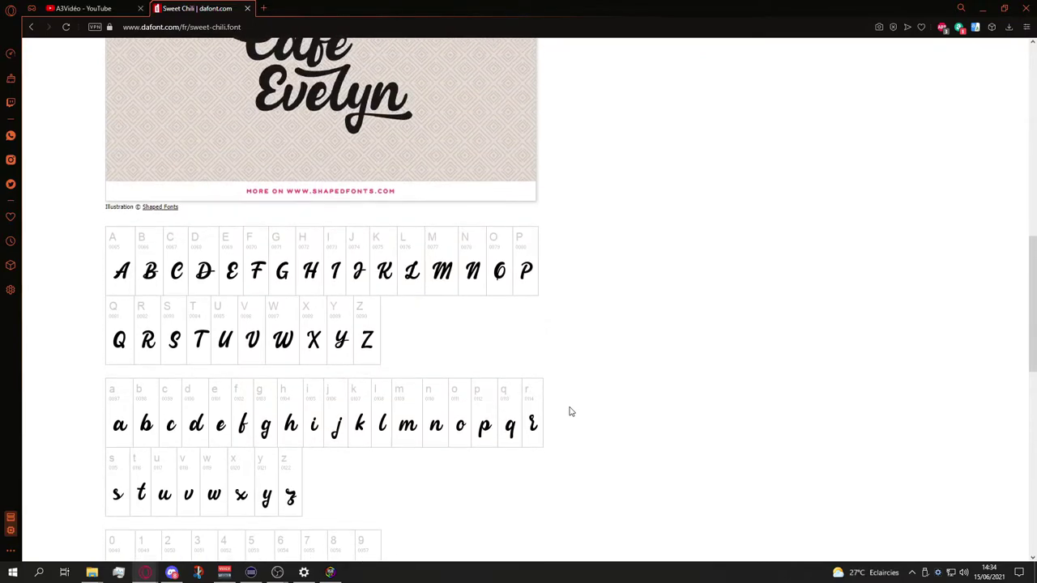
pyautogui.scroll(-7, 569, 413)
pyautogui.scroll(-2, 569, 412)
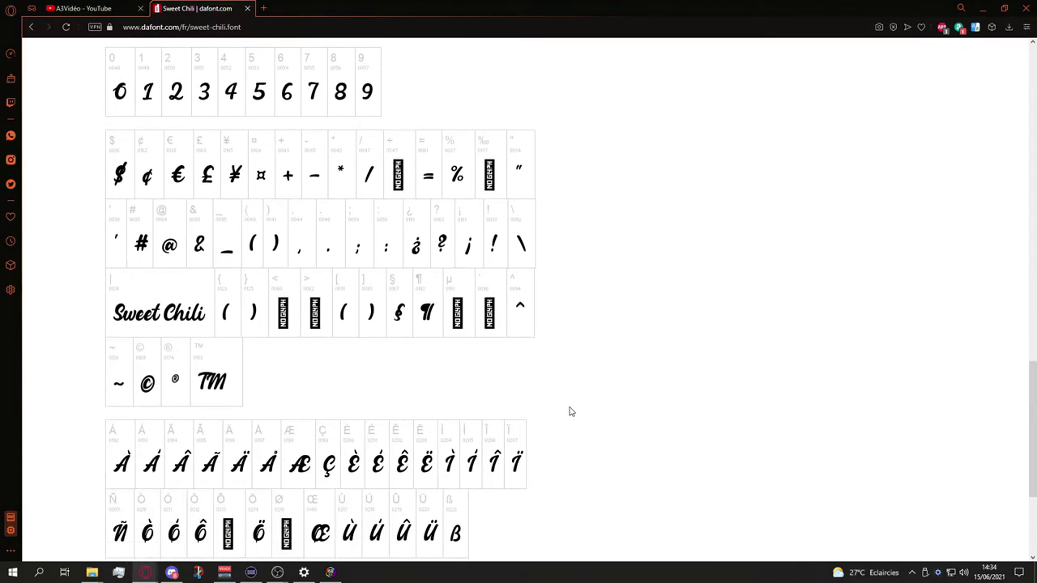
pyautogui.scroll(-3, 570, 412)
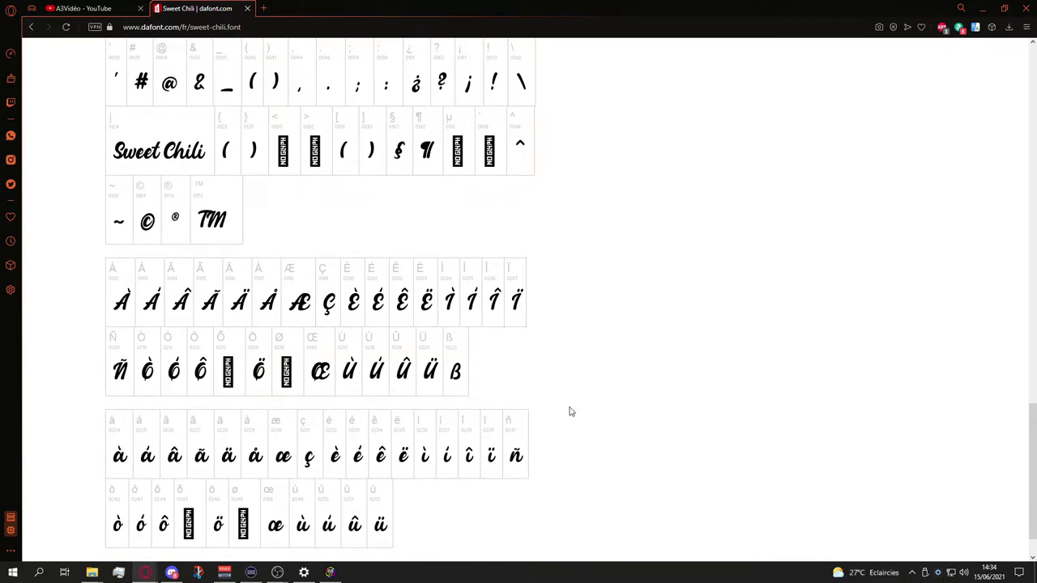
pyautogui.scroll(2, 229, 371)
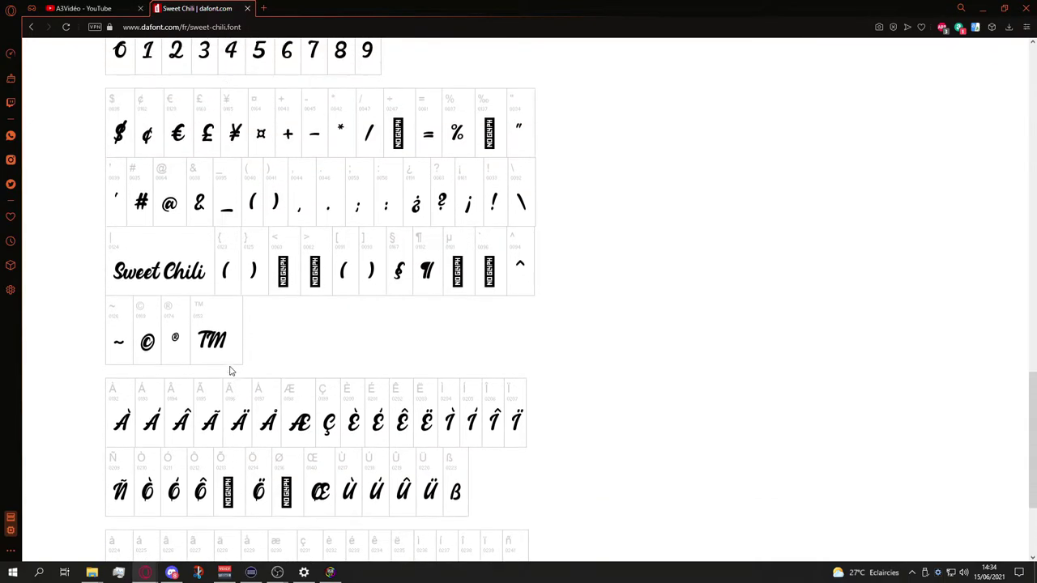
pyautogui.scroll(2, 229, 371)
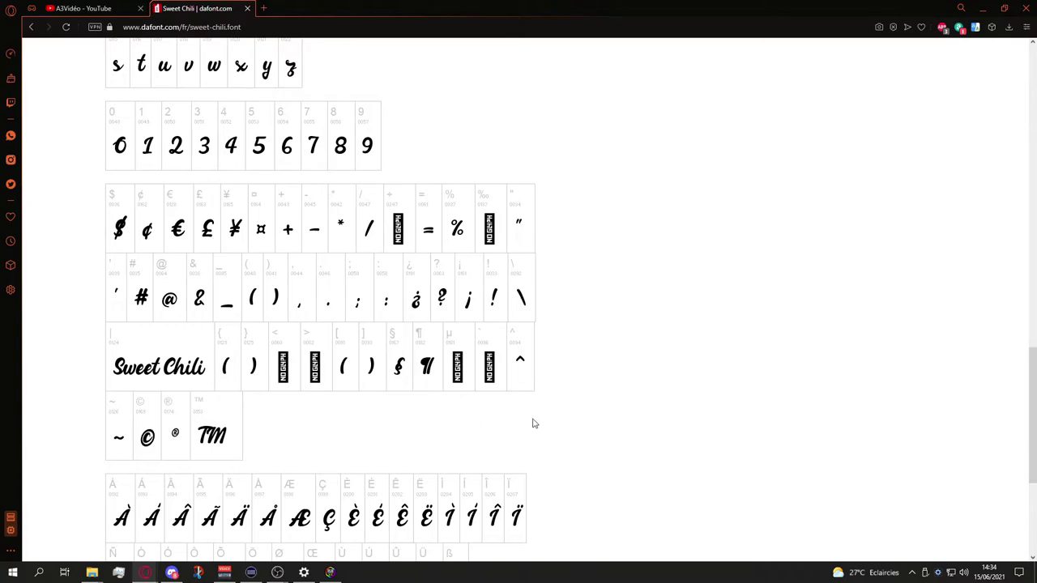
# - Return to the DaFont home page, minimise the browser, and bring its DaFont window back up
pyautogui.hotkey('alt', 'Left')
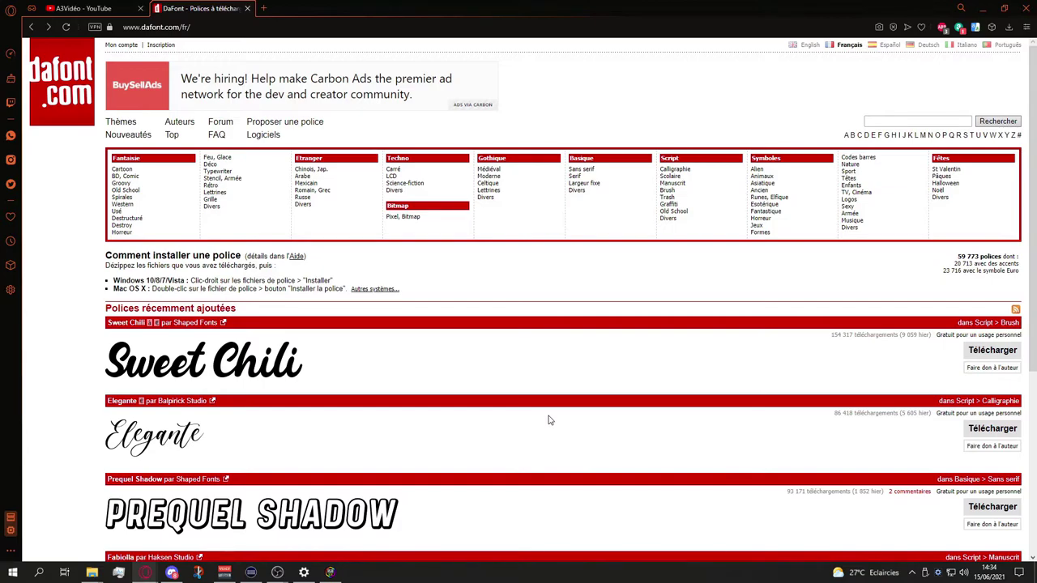
pyautogui.click(982, 6)
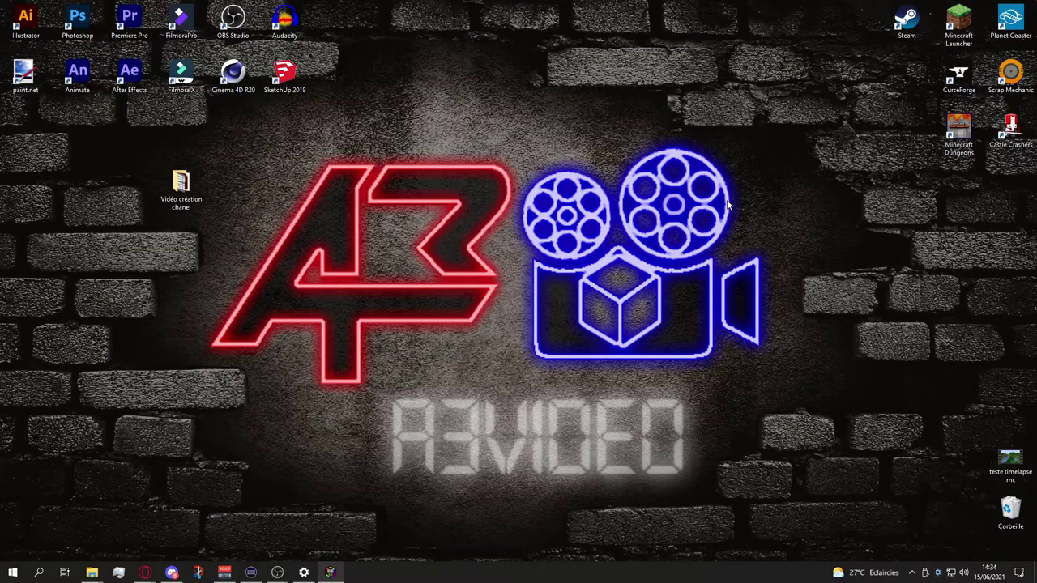
pyautogui.click(147, 572)
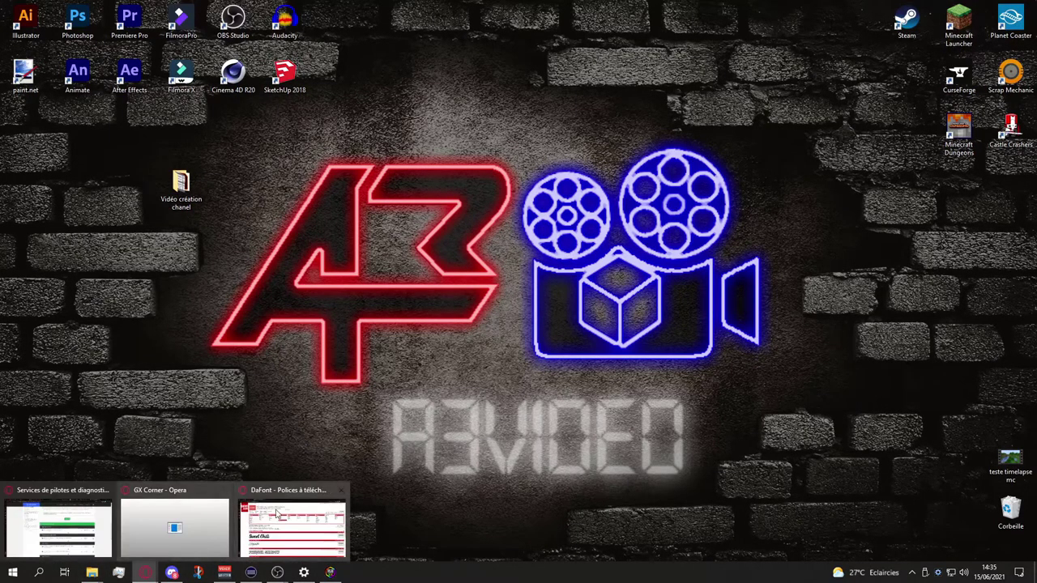
pyautogui.click(279, 516)
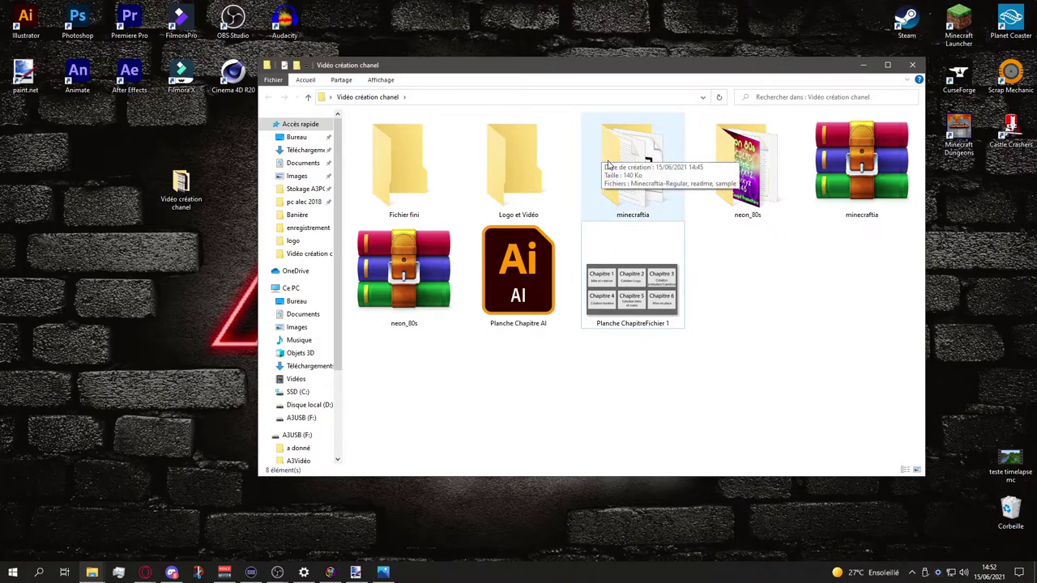
# - Extract the minecraftia archive in the Vidéo création chanel folder into its own minecraftia folder
pyautogui.click(862, 199)
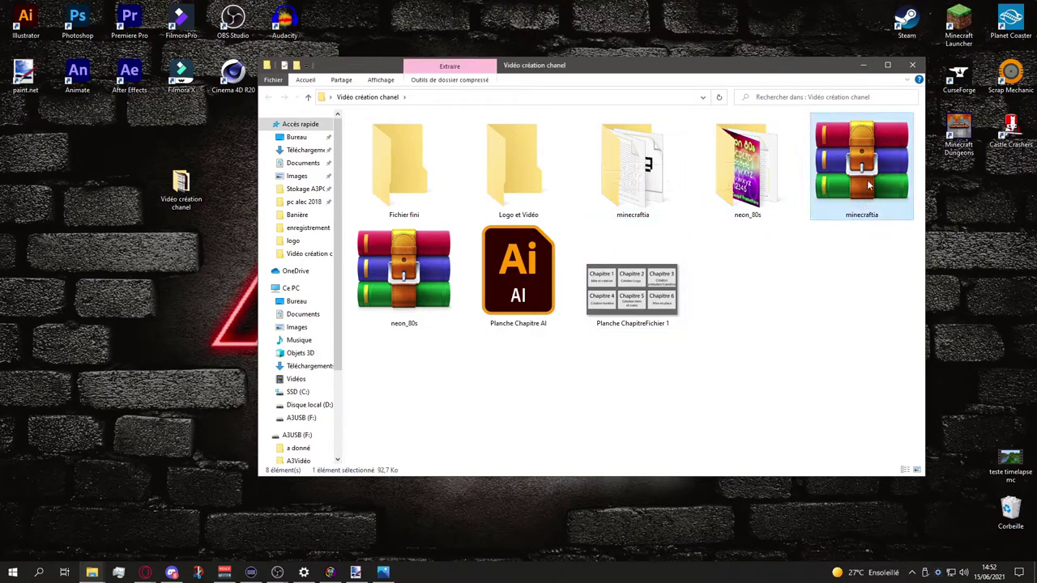
pyautogui.rightClick(868, 186)
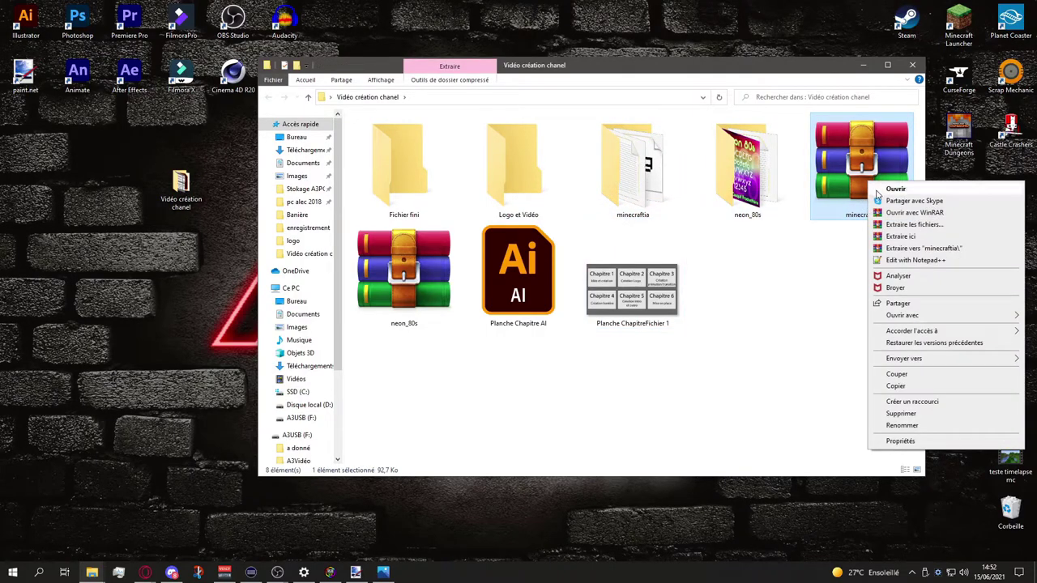
pyautogui.click(919, 249)
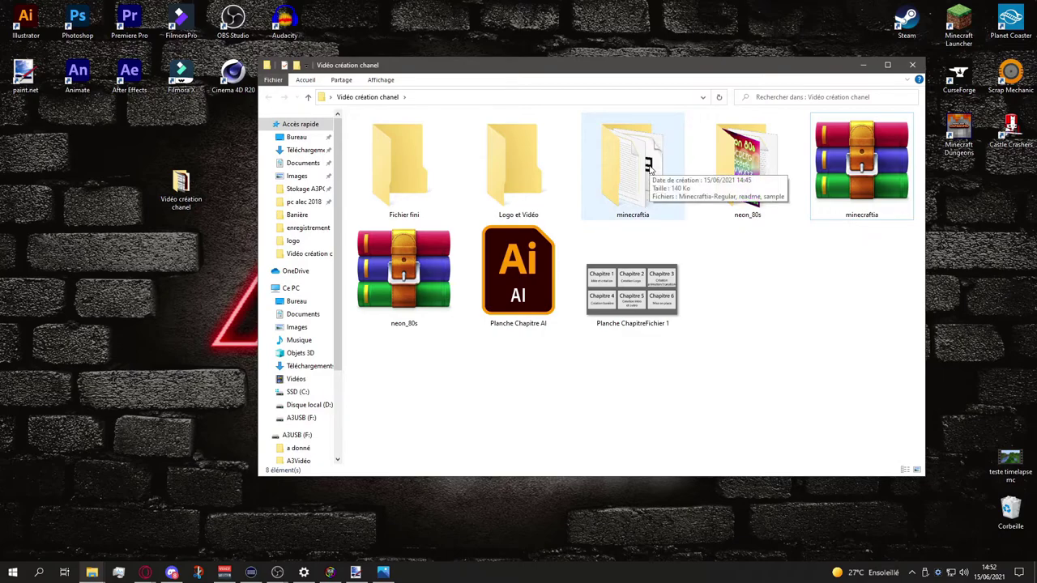
# - Look up the install options for the Minecraftia-Regular font in the minecraftia folder, and return to the parent folder
pyautogui.doubleClick(632, 166)
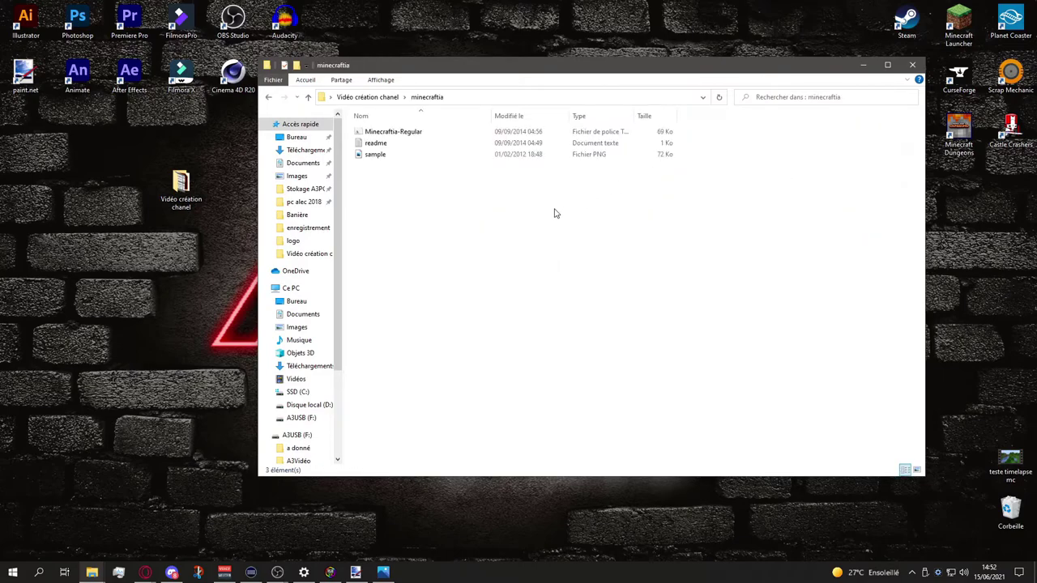
pyautogui.click(424, 134)
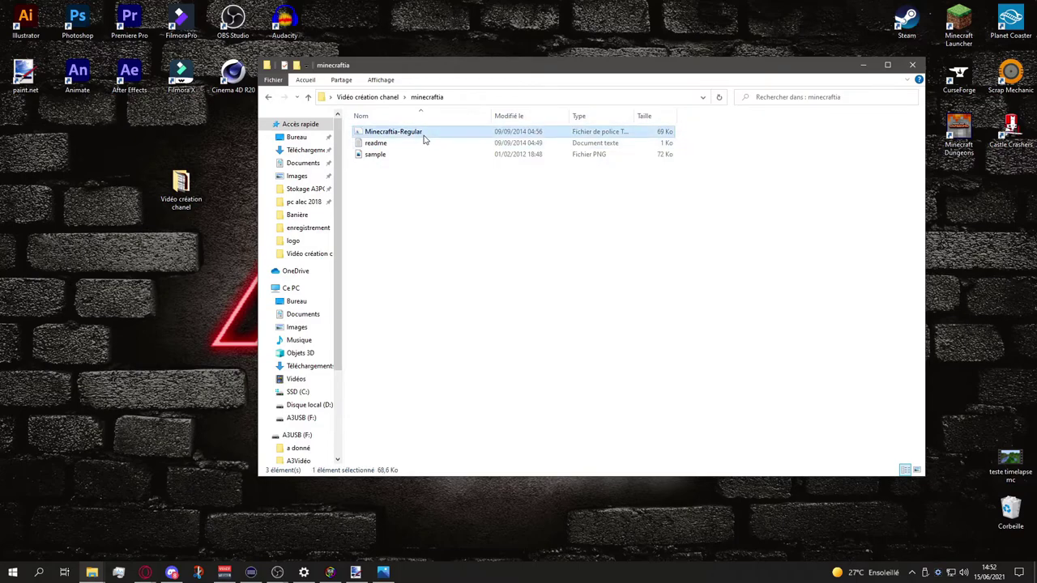
pyautogui.rightClick(423, 139)
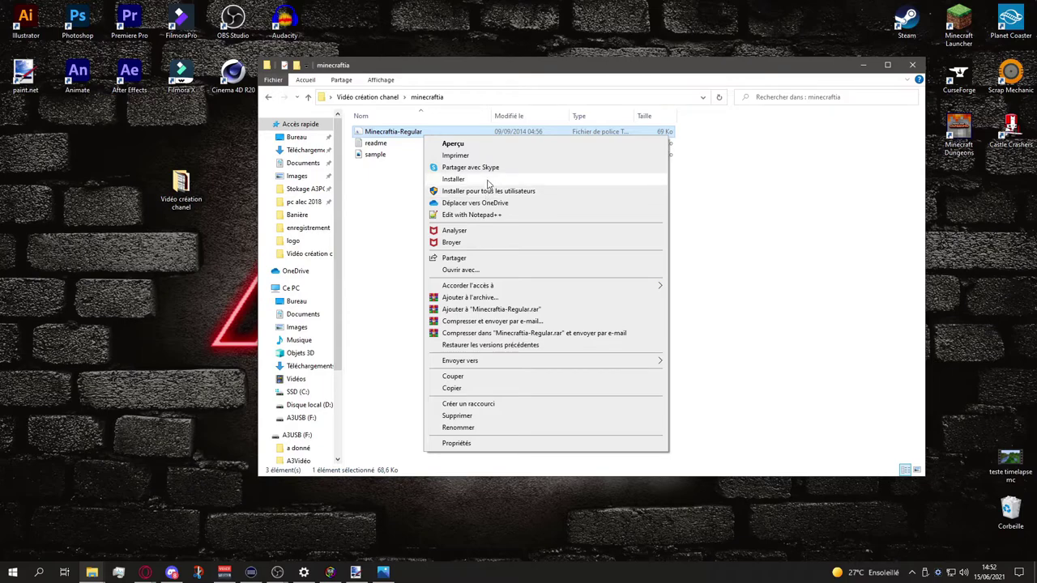
pyautogui.click(733, 244)
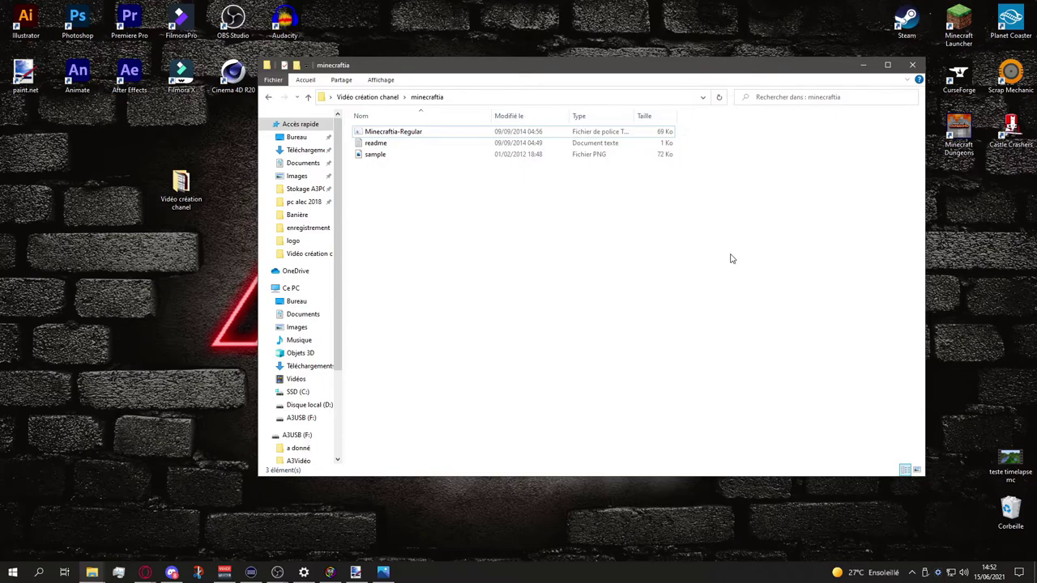
pyautogui.press('BackSpace')
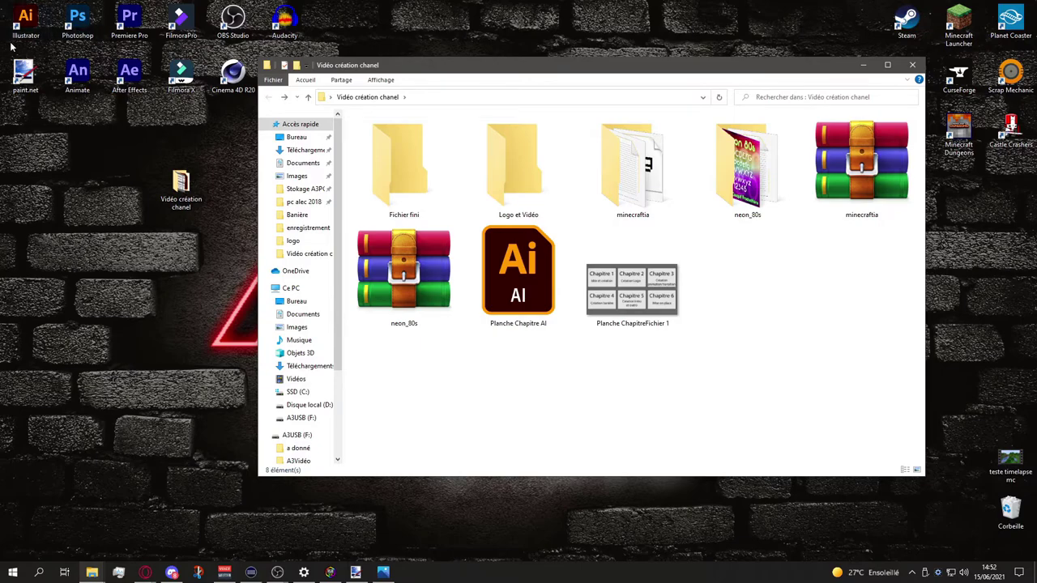
pyautogui.click(29, 22)
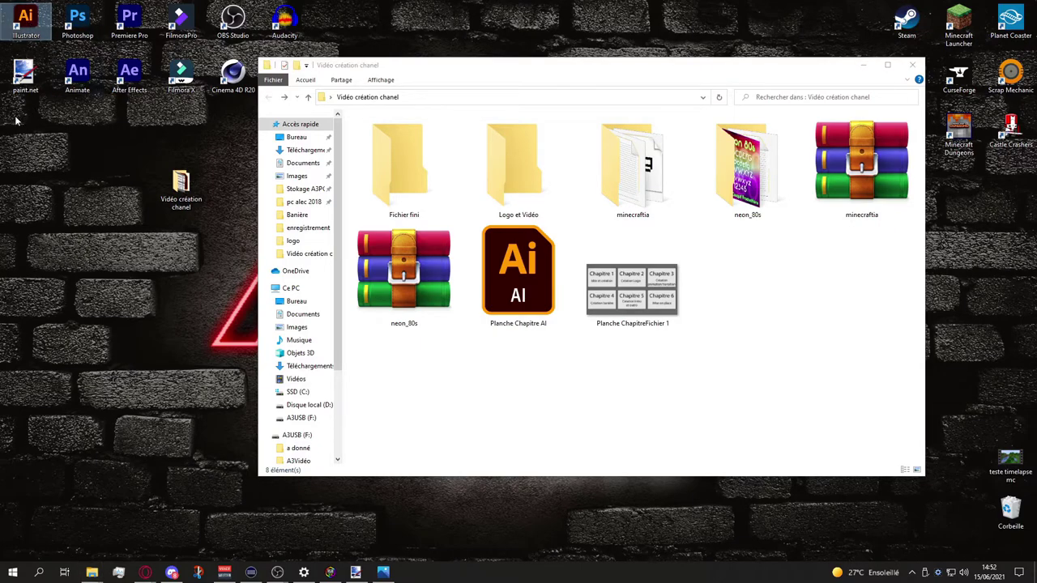
pyautogui.click(24, 75)
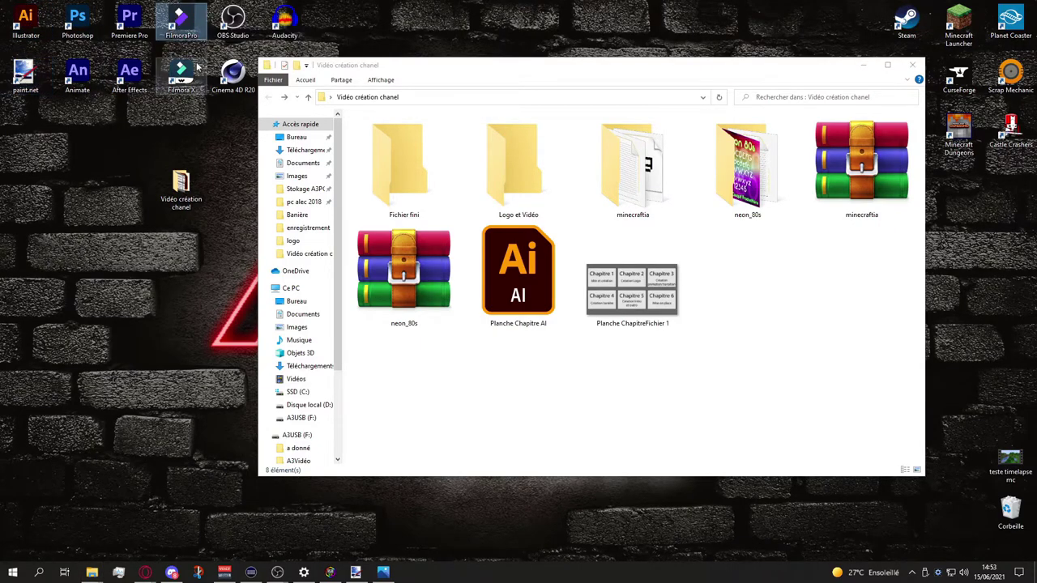
pyautogui.click(122, 20)
pyautogui.click(152, 141)
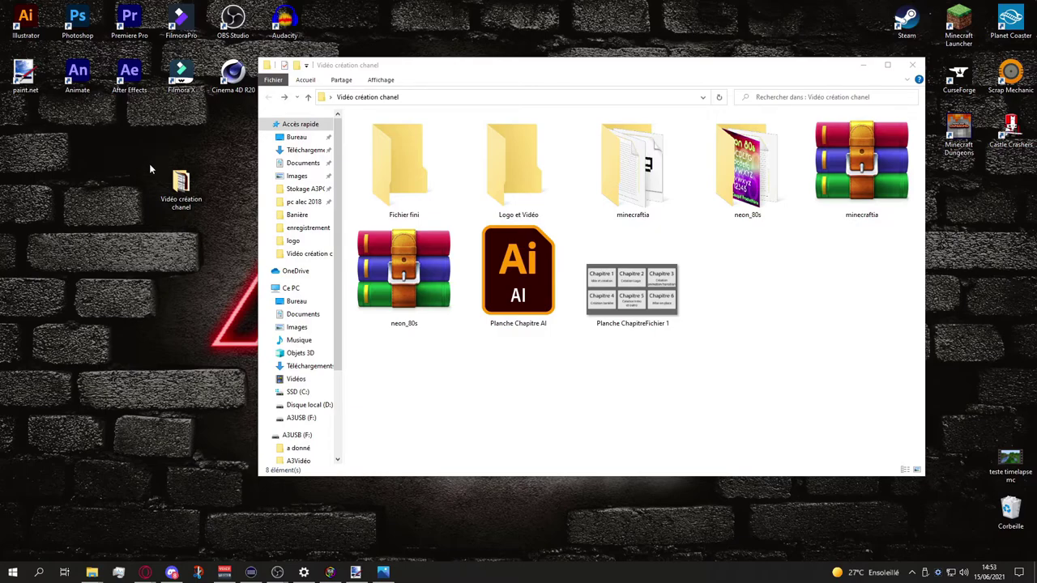
pyautogui.click(180, 185)
pyautogui.click(224, 134)
# - View the Neon80s preview image in the neon_80s folder, and return to the Vidéo création chanel folder
pyautogui.doubleClick(752, 173)
pyautogui.doubleClick(440, 155)
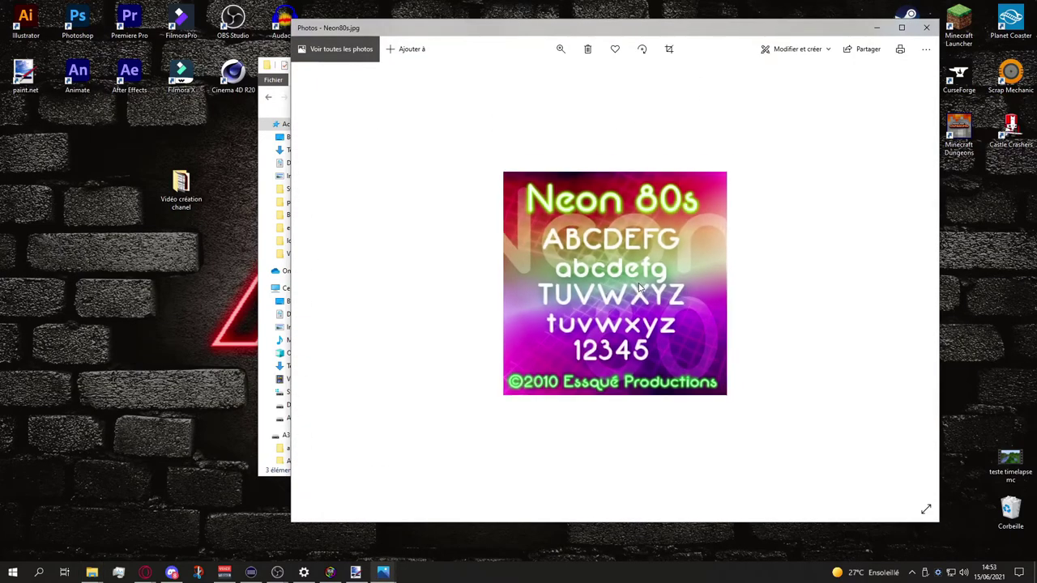
pyautogui.click(928, 29)
pyautogui.click(585, 234)
pyautogui.hotkey('alt', 'Up')
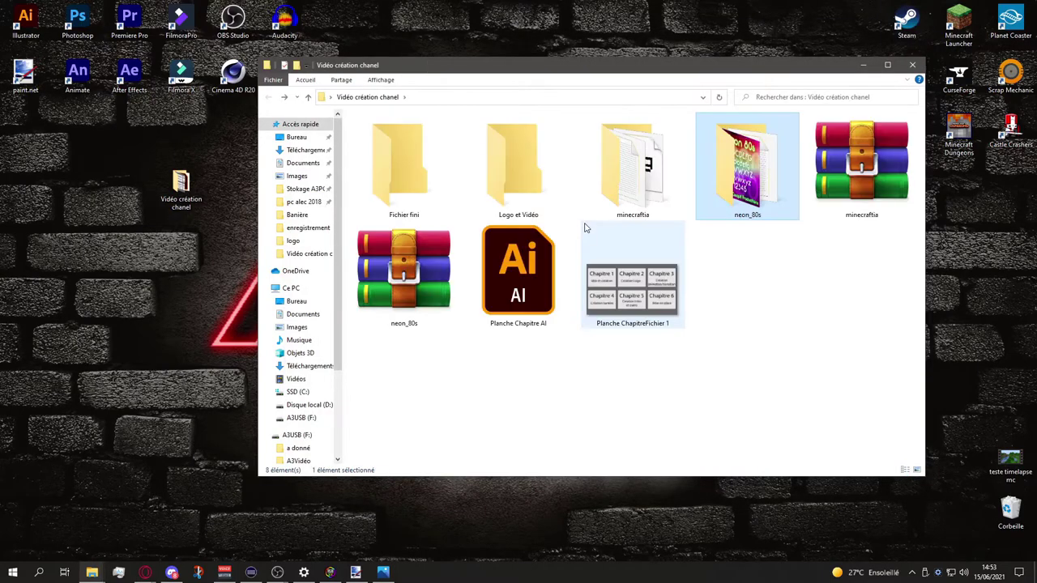
# - View the sample image of the Minecraftia font in the minecraftia folder, and return to the parent folder
pyautogui.doubleClick(672, 174)
pyautogui.doubleClick(453, 154)
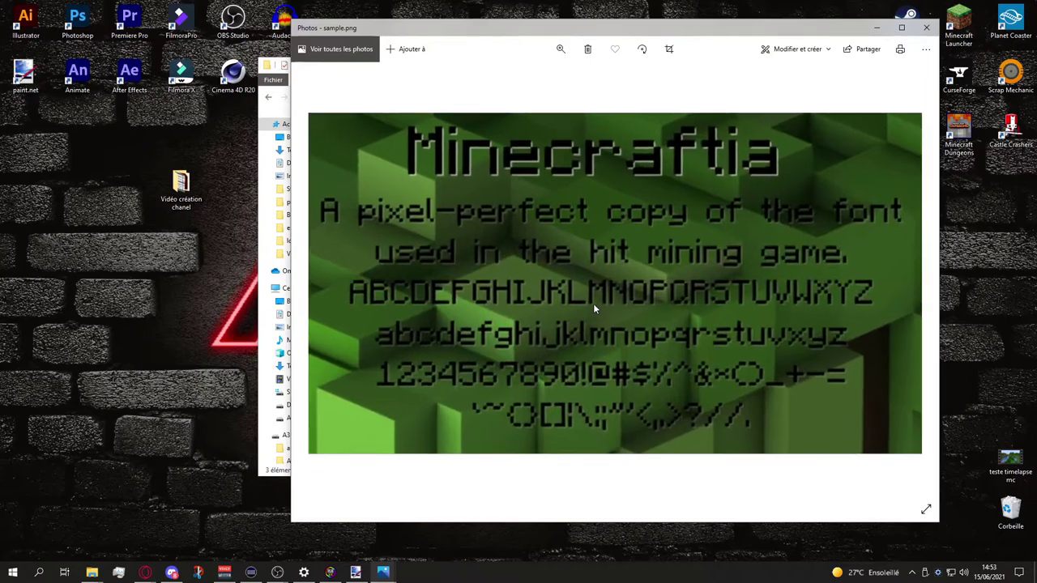
pyautogui.click(924, 36)
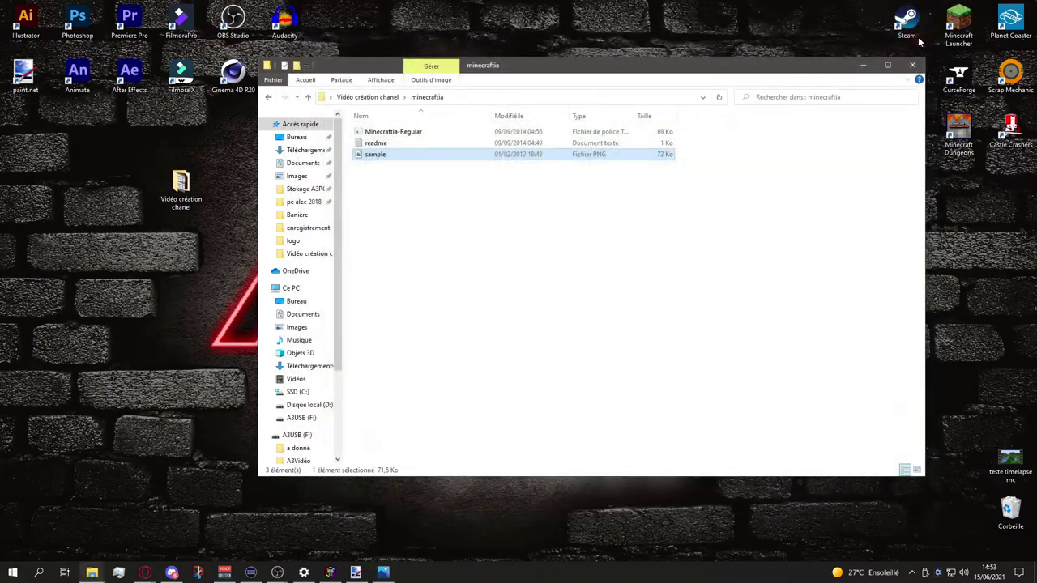
pyautogui.click(759, 254)
pyautogui.hotkey('alt', 'Up')
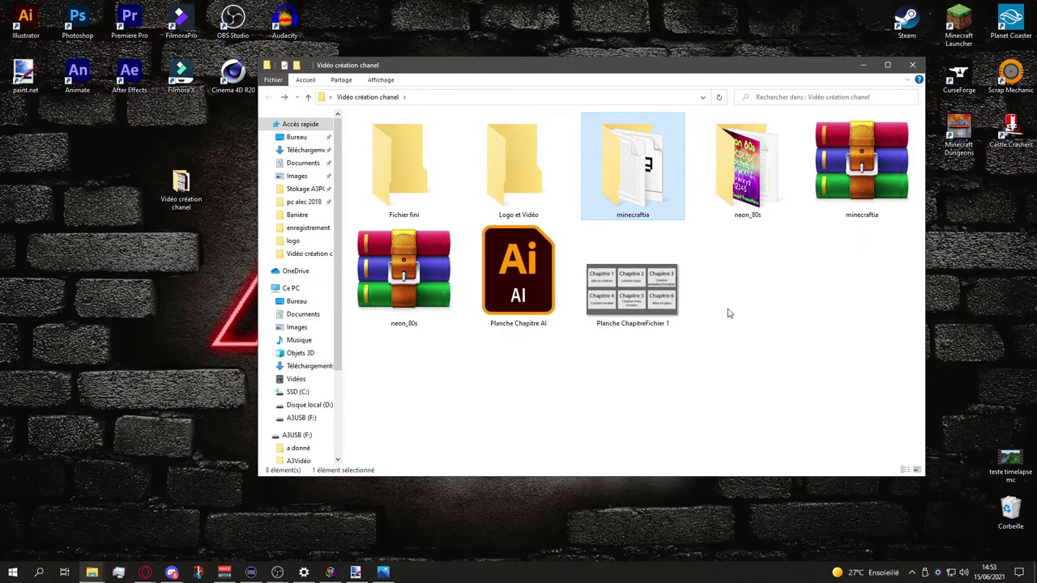
# - Review the chapter plan in the Planche ChapitreFichier 1 image, and minimise the open windows to show the desktop wallpaper logo
pyautogui.doubleClick(624, 316)
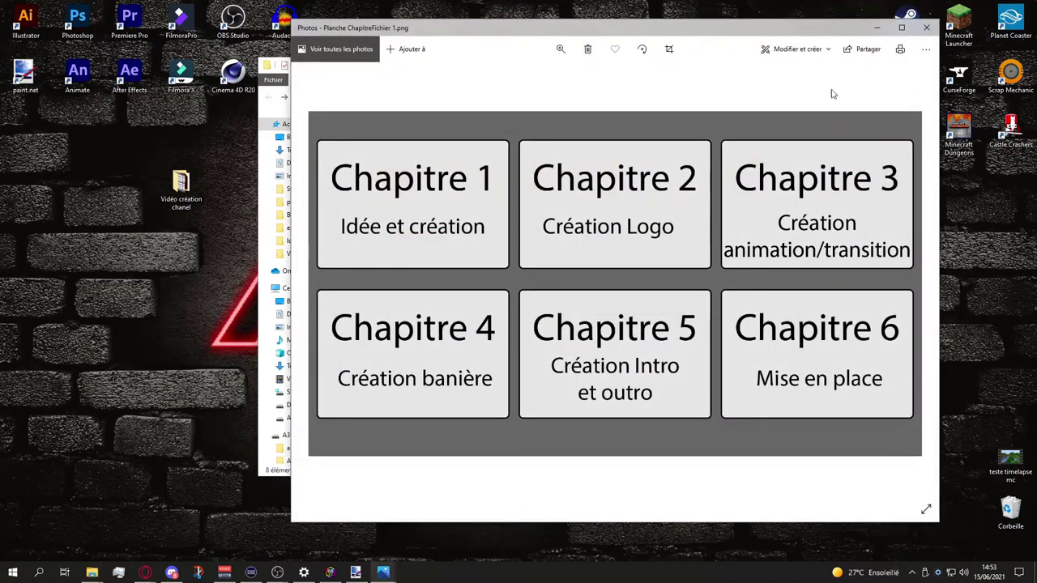
pyautogui.click(877, 28)
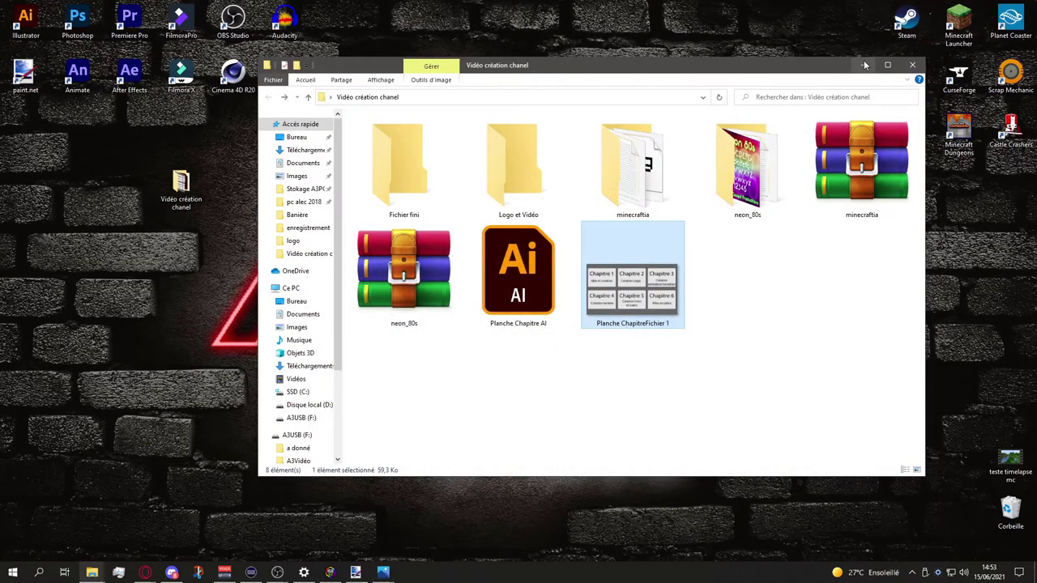
pyautogui.click(865, 65)
pyautogui.click(729, 107)
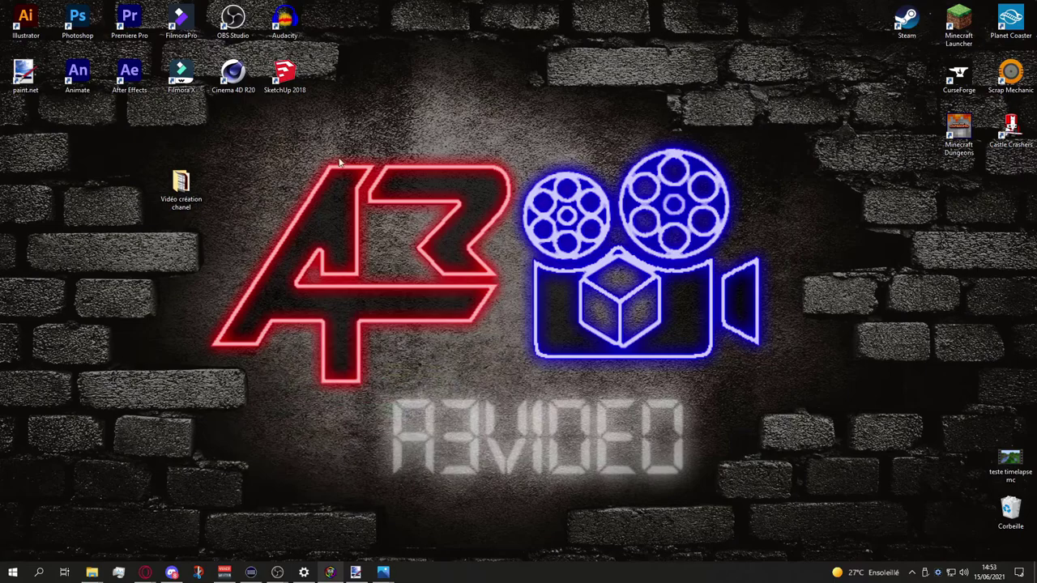
pyautogui.moveTo(212, 164); pyautogui.dragTo(770, 364)
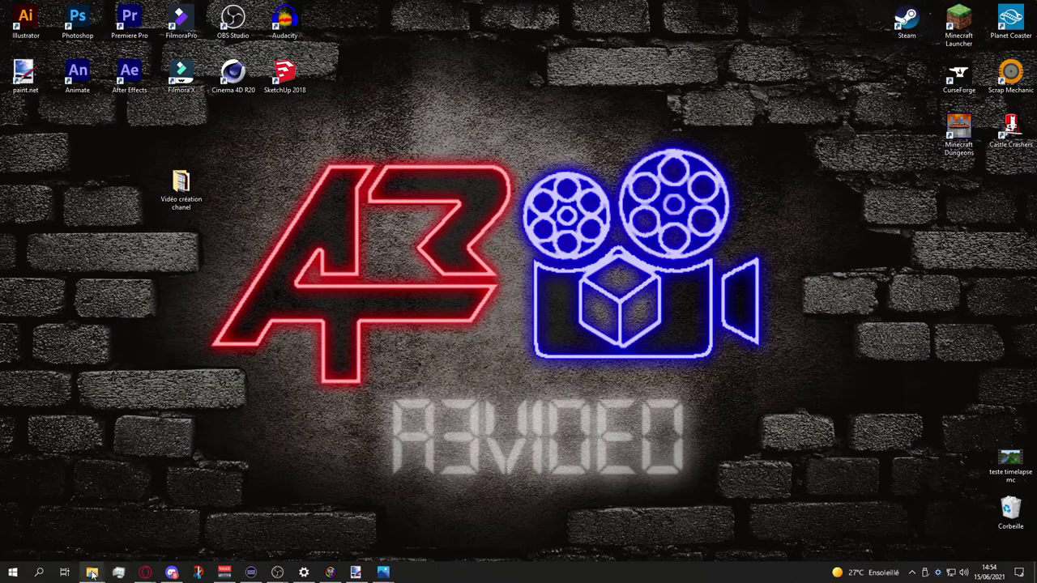
# - Bring up the chaîne folder, open its new logo subfolder and view the logo image there
pyautogui.moveTo(92, 573)
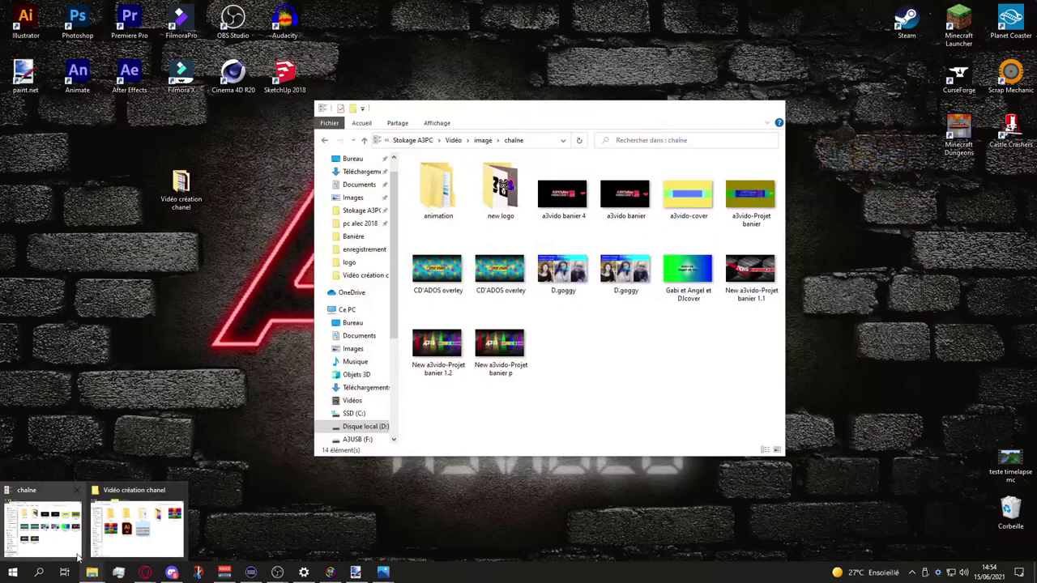
pyautogui.click(42, 528)
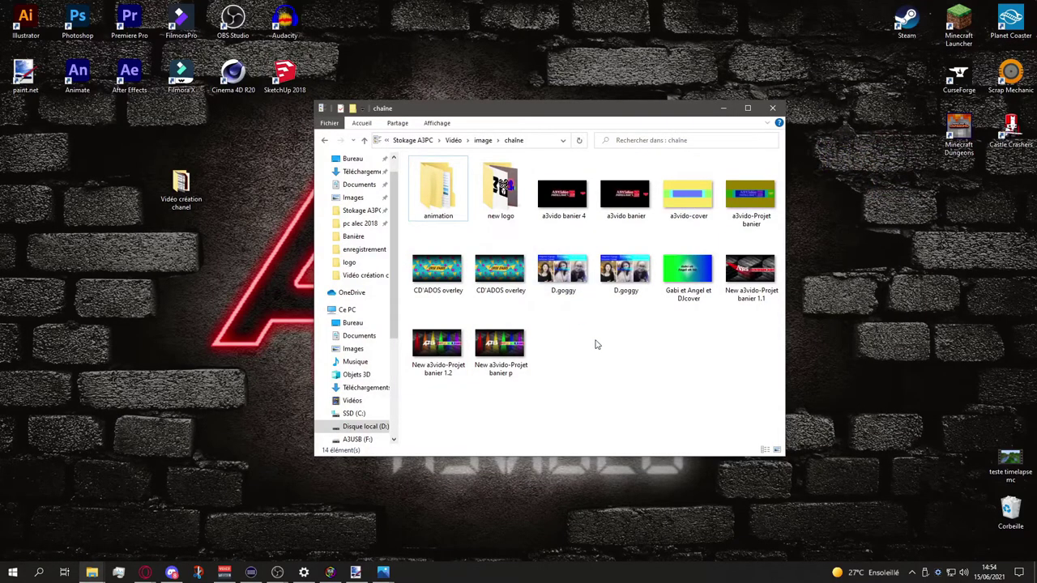
pyautogui.doubleClick(481, 187)
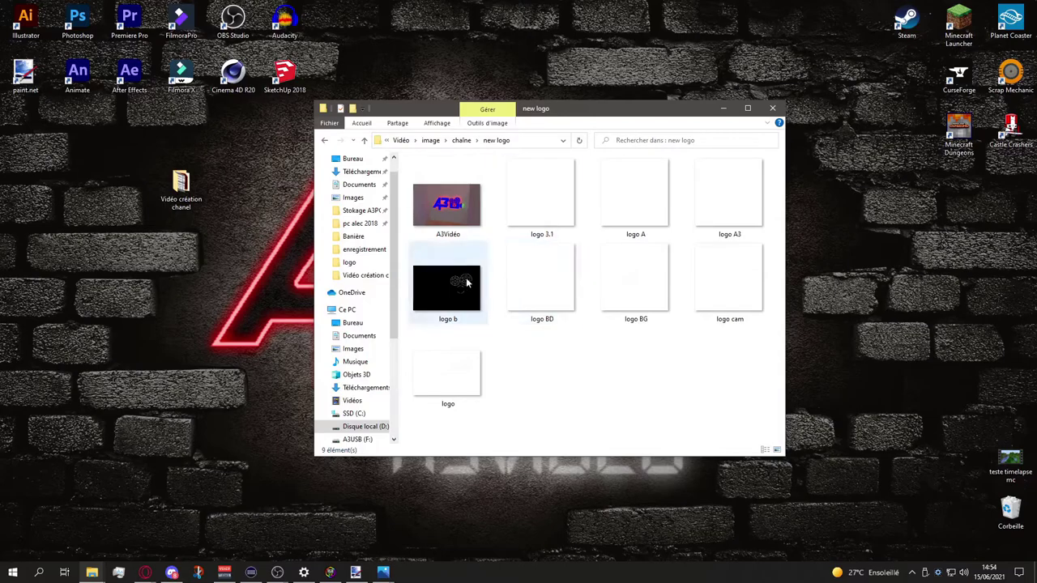
pyautogui.doubleClick(452, 387)
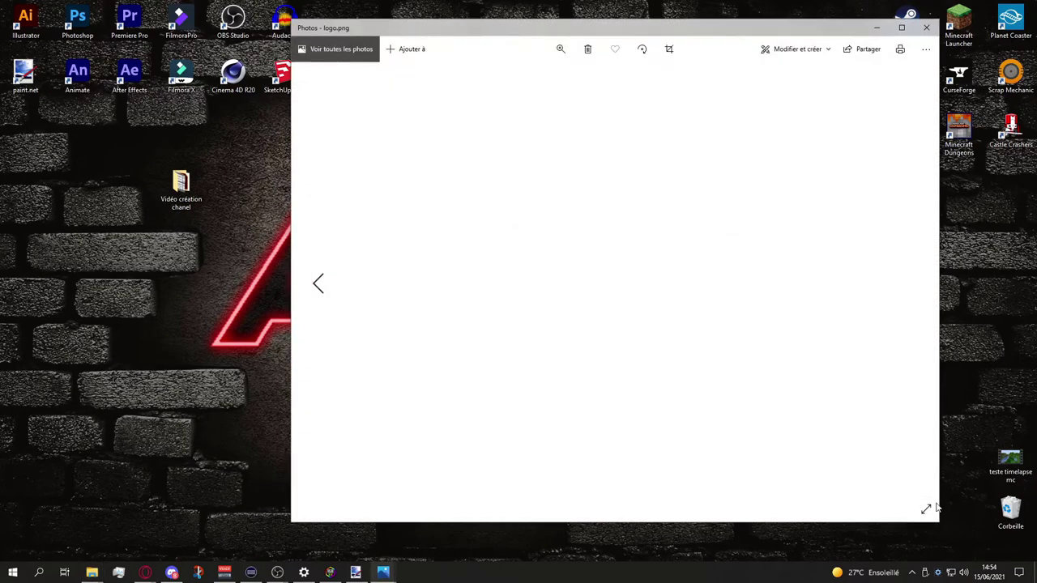
pyautogui.click(926, 509)
pyautogui.click(1018, 559)
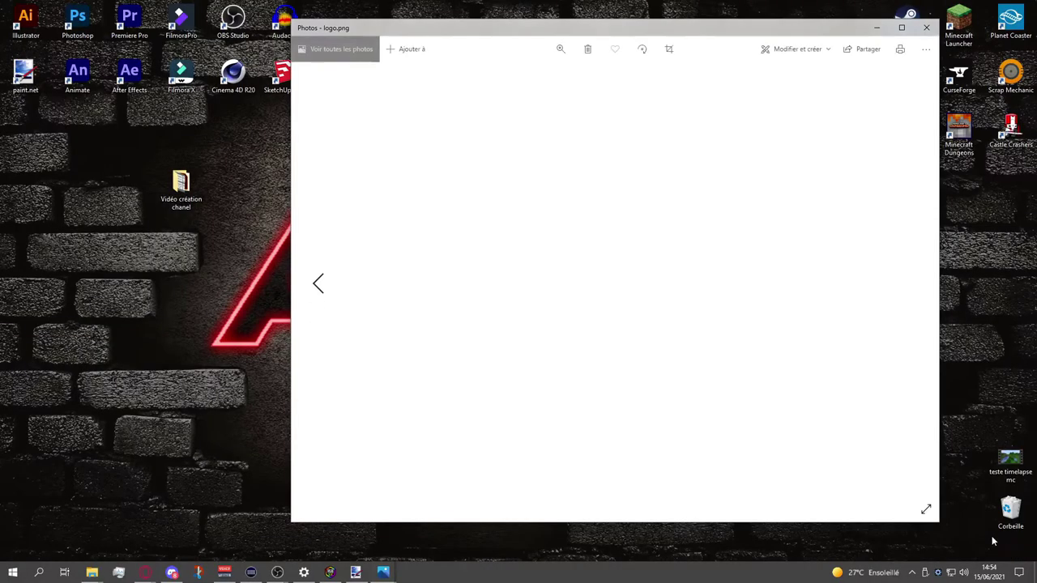
pyautogui.click(926, 28)
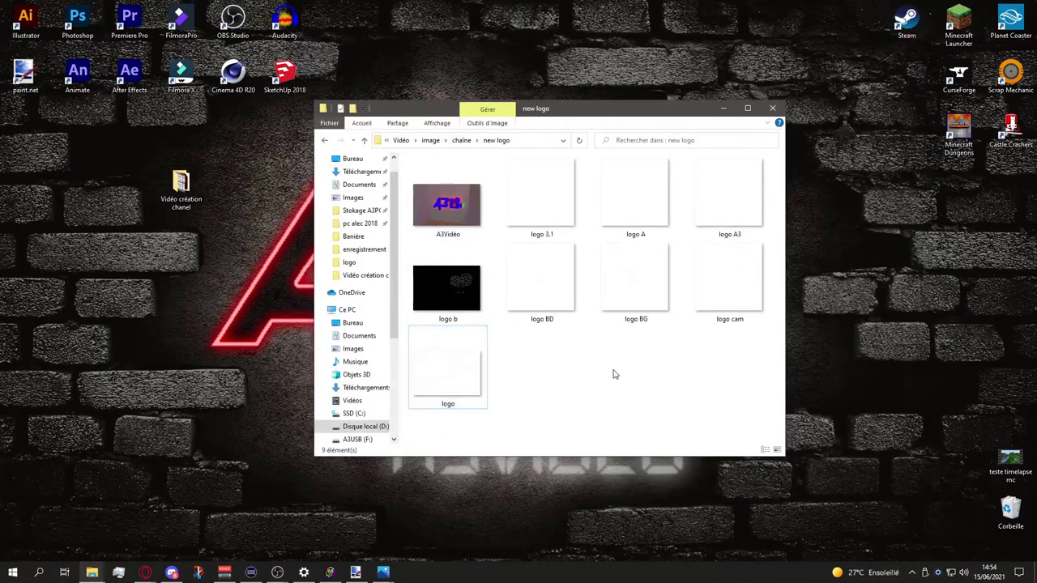
# - View the black version of the channel logo in the logo b image, and close the viewer
pyautogui.click(460, 308)
pyautogui.doubleClick(460, 307)
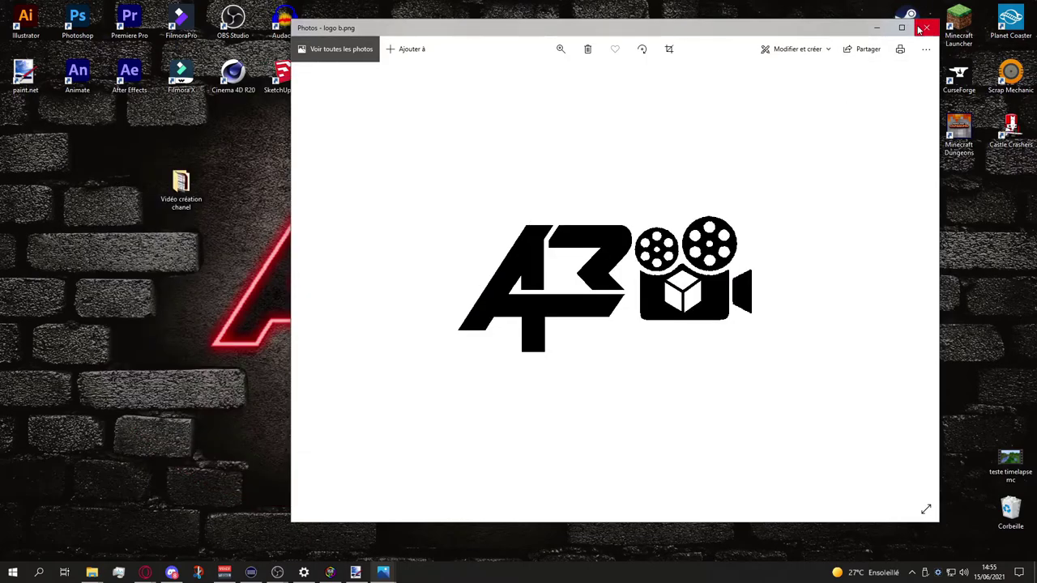
pyautogui.click(924, 29)
# - Examine the separate logo pieces in the new logo folder (BD, BG, cam, A3, A and 3.1), and return to the chaîne folder
pyautogui.click(577, 308)
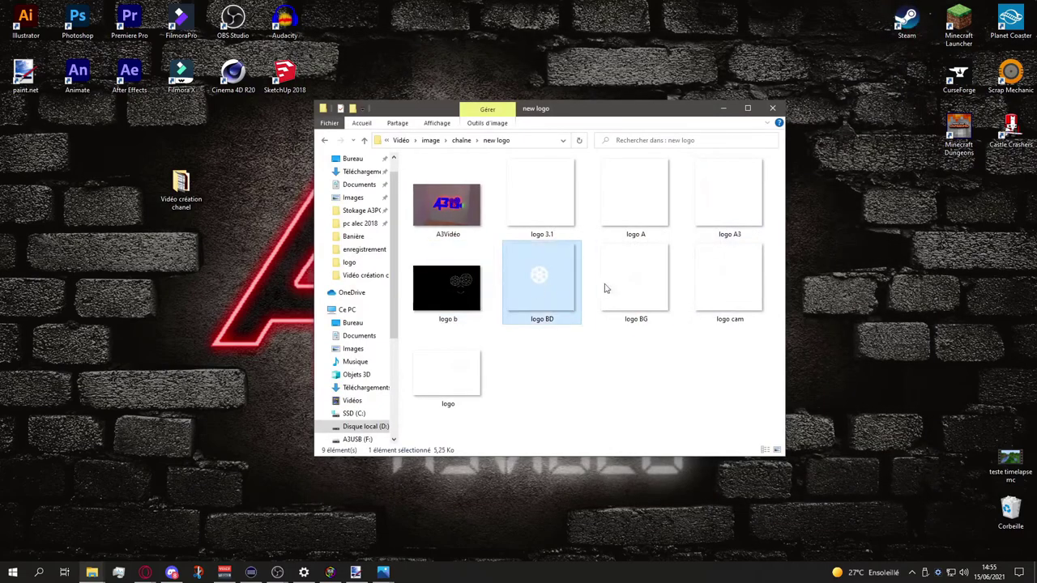
pyautogui.click(615, 283)
pyautogui.click(748, 271)
pyautogui.click(744, 203)
pyautogui.click(673, 198)
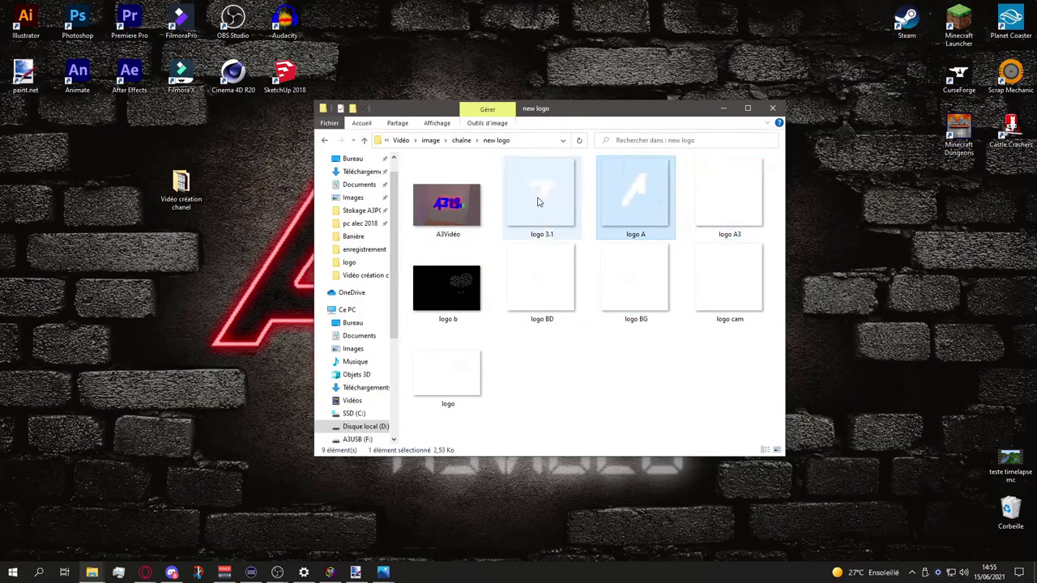
pyautogui.click(540, 202)
pyautogui.click(652, 203)
pyautogui.click(727, 213)
pyautogui.click(728, 271)
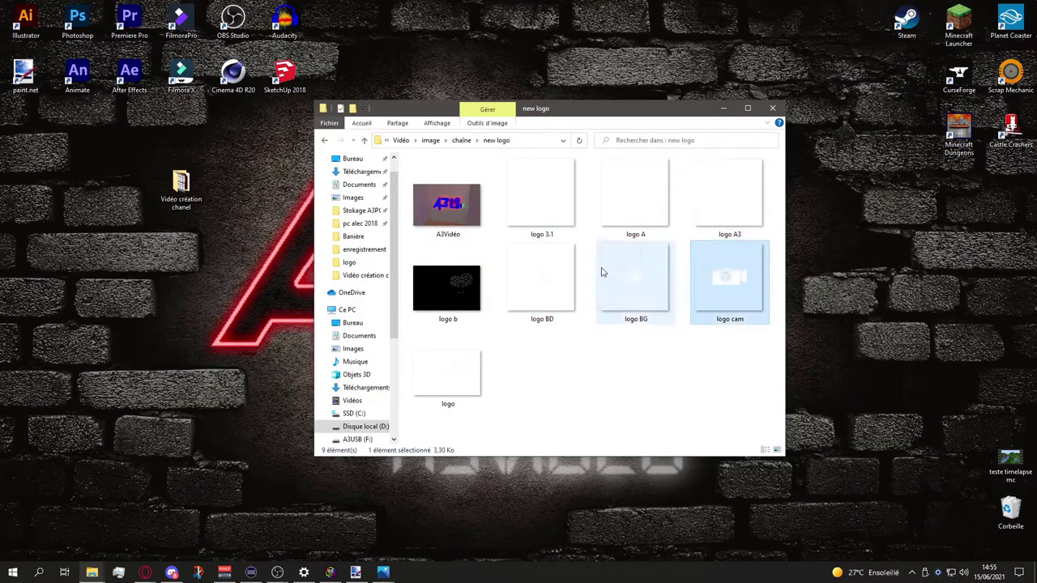
pyautogui.click(620, 275)
pyautogui.click(560, 272)
pyautogui.click(558, 202)
pyautogui.click(616, 199)
pyautogui.click(718, 204)
pyautogui.click(657, 216)
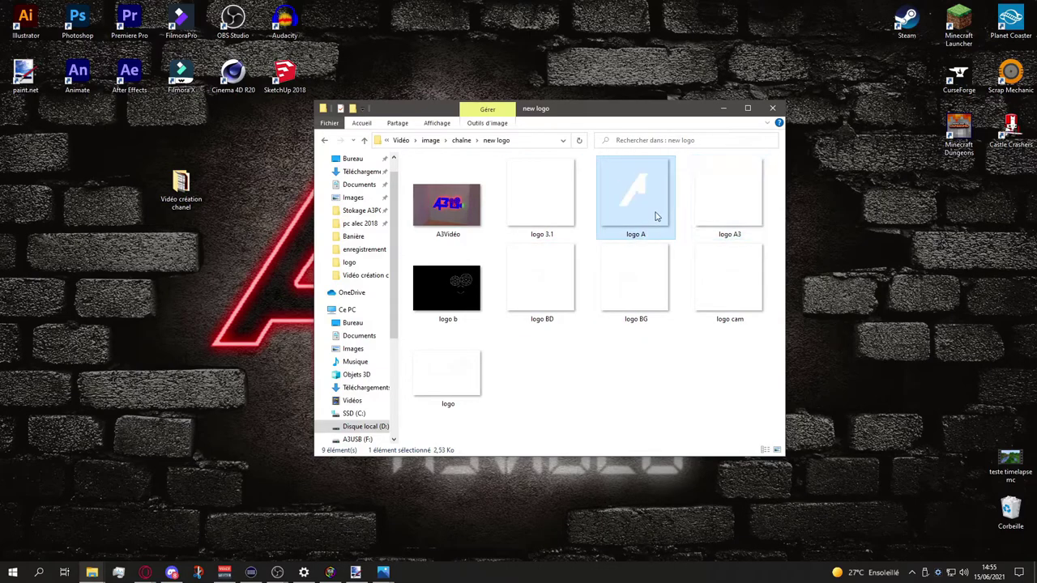
pyautogui.click(535, 215)
pyautogui.click(635, 221)
pyautogui.click(705, 212)
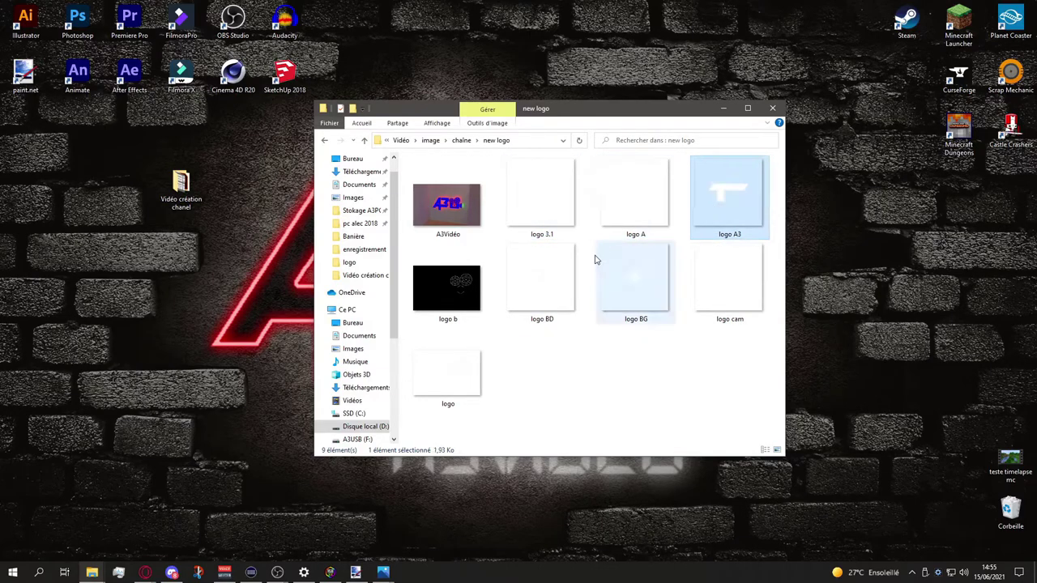
pyautogui.click(571, 275)
pyautogui.click(620, 282)
pyautogui.click(733, 292)
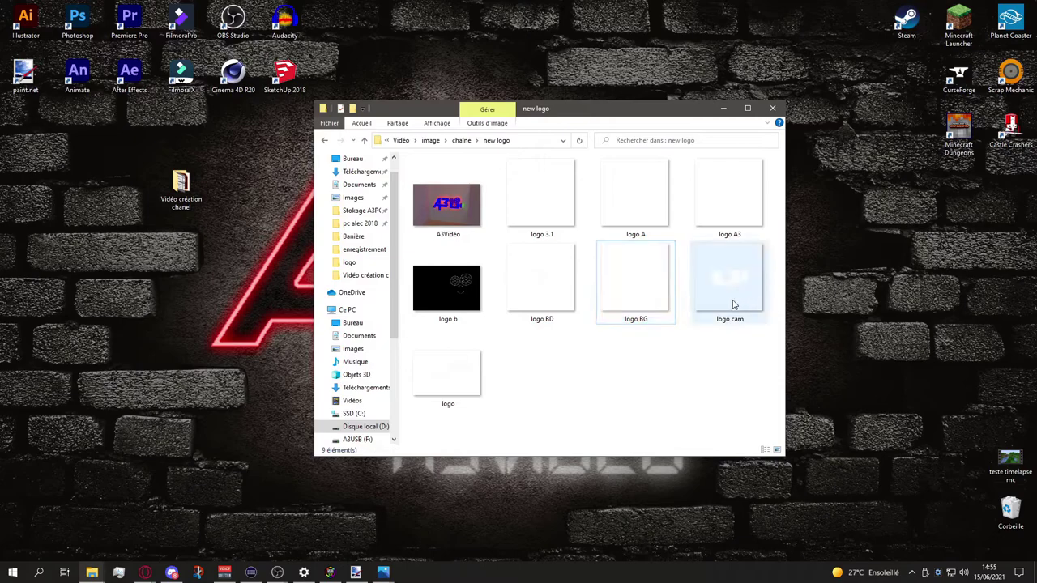
pyautogui.click(445, 374)
pyautogui.click(543, 404)
pyautogui.press('BackSpace')
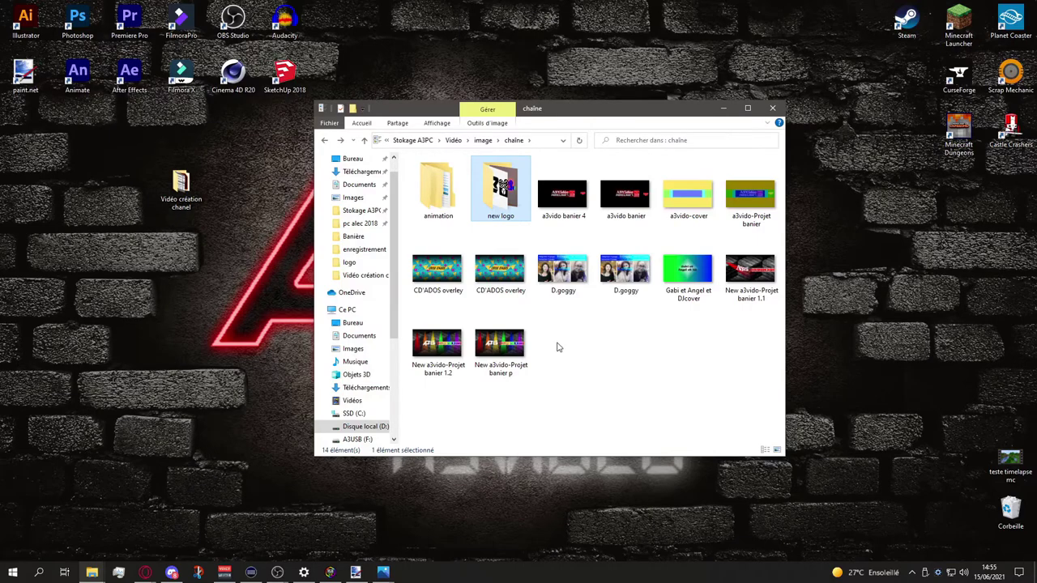
# - Open the New a3vido-Projet banier p project in paint.net and frame its film strip, then its logo (about 632 × 261 px), with rectangular selections
pyautogui.doubleClick(484, 344)
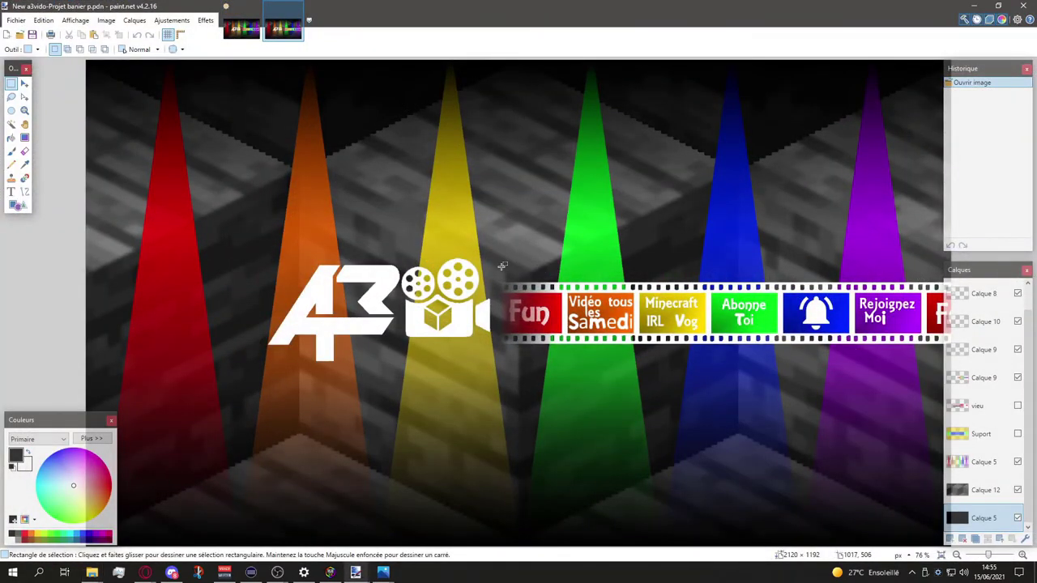
pyautogui.moveTo(496, 263); pyautogui.dragTo(943, 373)
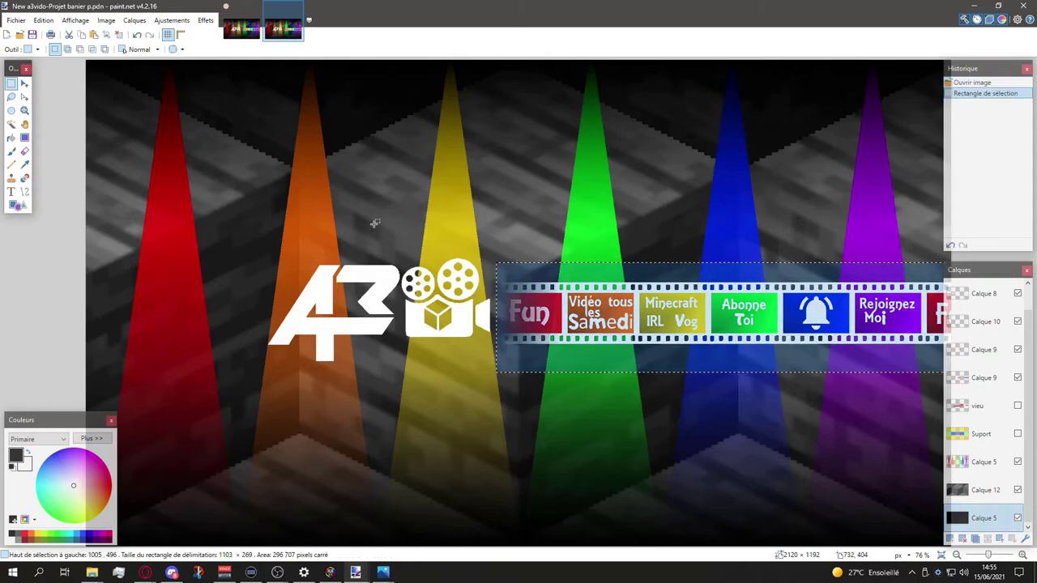
pyautogui.moveTo(238, 256); pyautogui.dragTo(495, 360)
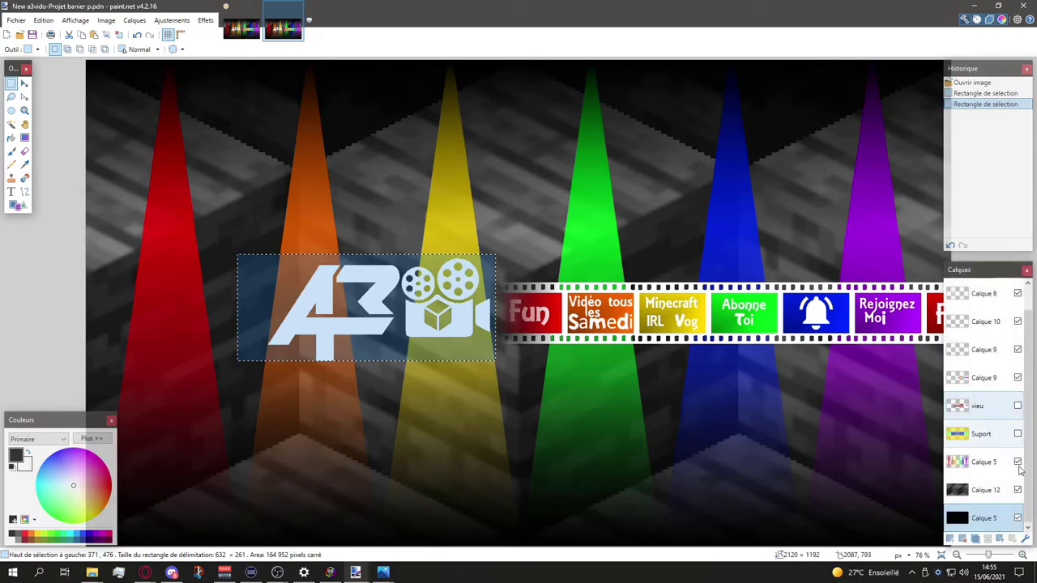
# - Inspect the banner's layers by hiding and reshowing the coloured beams of Calque 5, the Calque 12 background and Calque 4
pyautogui.click(1017, 462)
pyautogui.click(1017, 462)
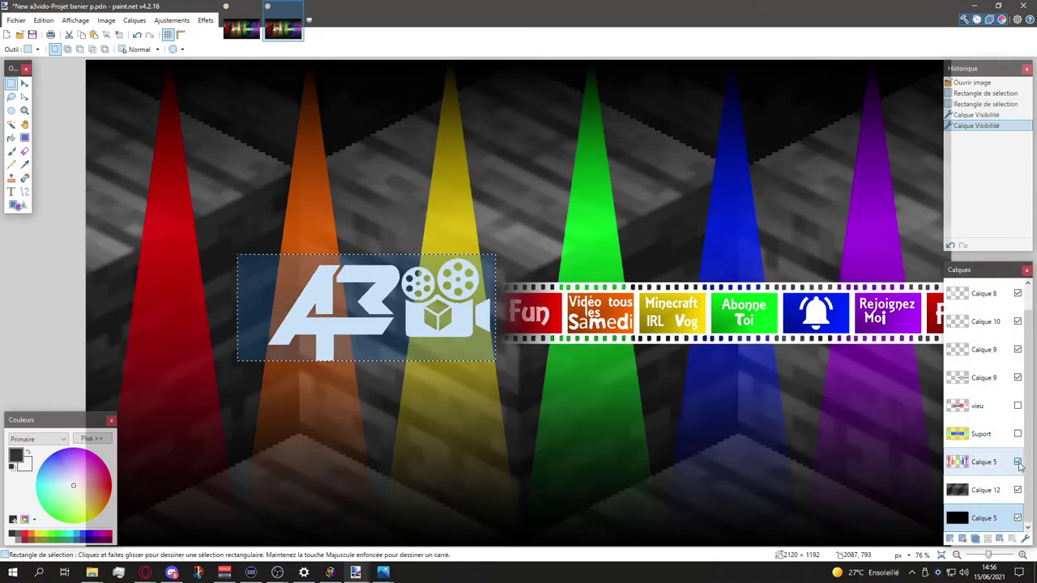
pyautogui.click(1017, 462)
pyautogui.click(1017, 462)
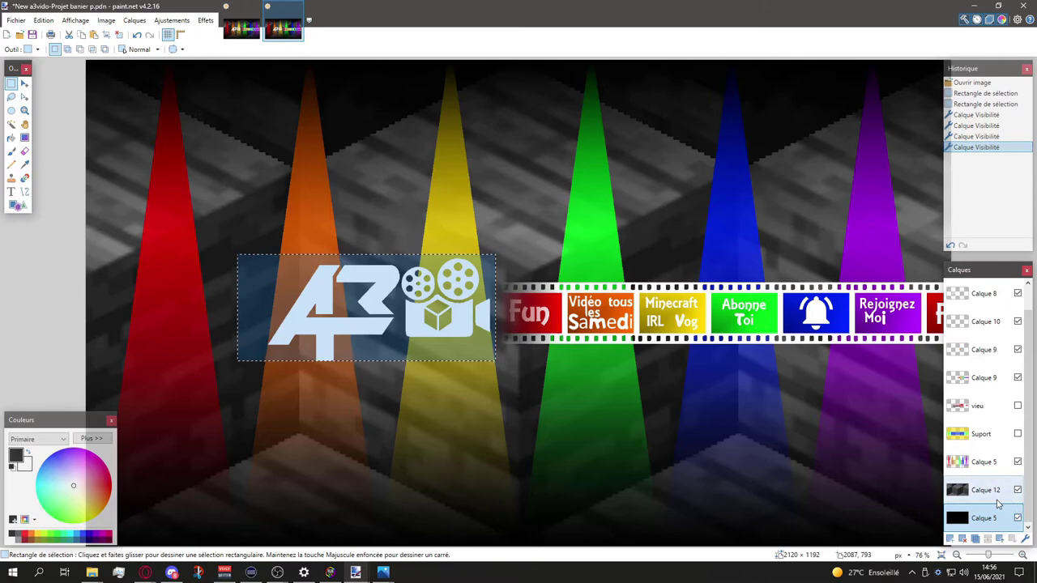
pyautogui.click(1017, 490)
pyautogui.click(1018, 490)
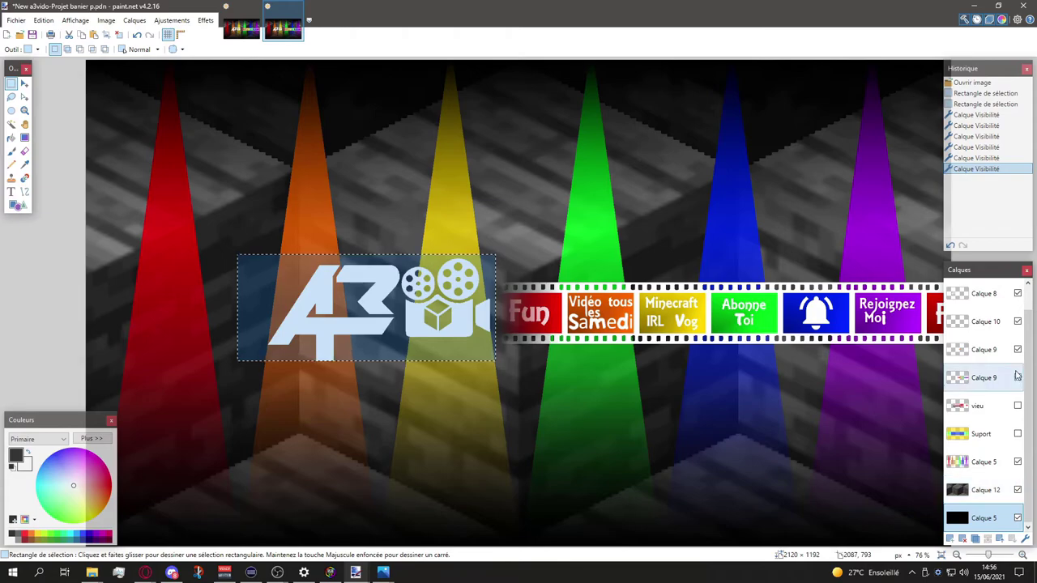
pyautogui.scroll(1, 1019, 340)
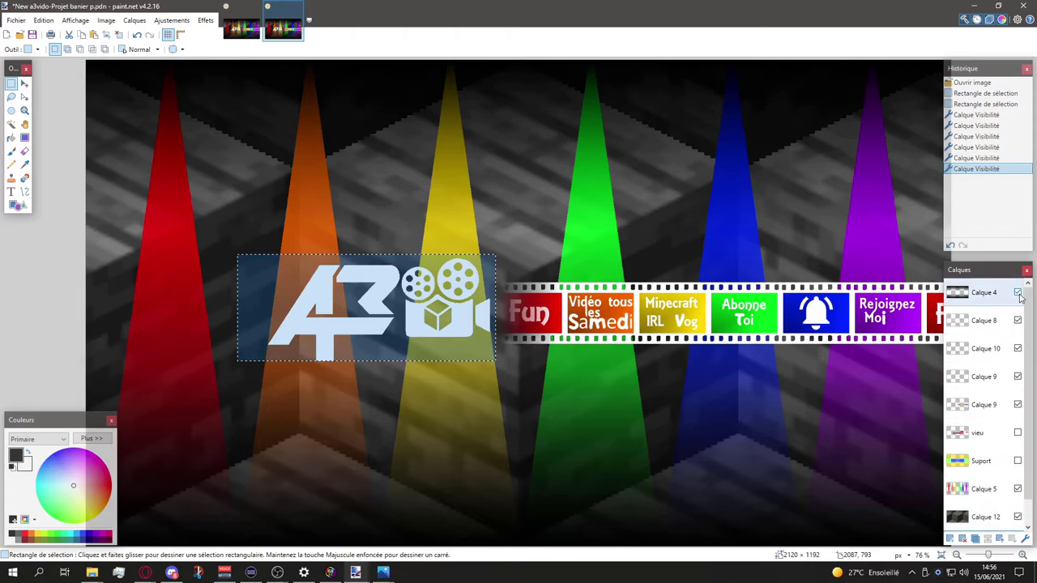
pyautogui.click(1018, 294)
pyautogui.click(1018, 294)
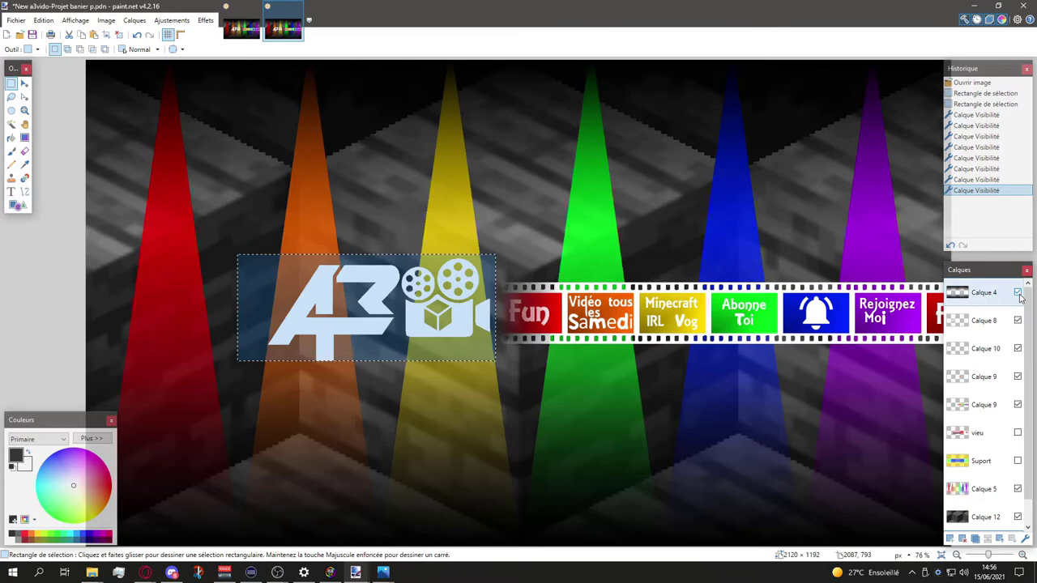
# - Close paint.net without saving the modified images, and minimise the chaîne folder window
pyautogui.click(1017, 6)
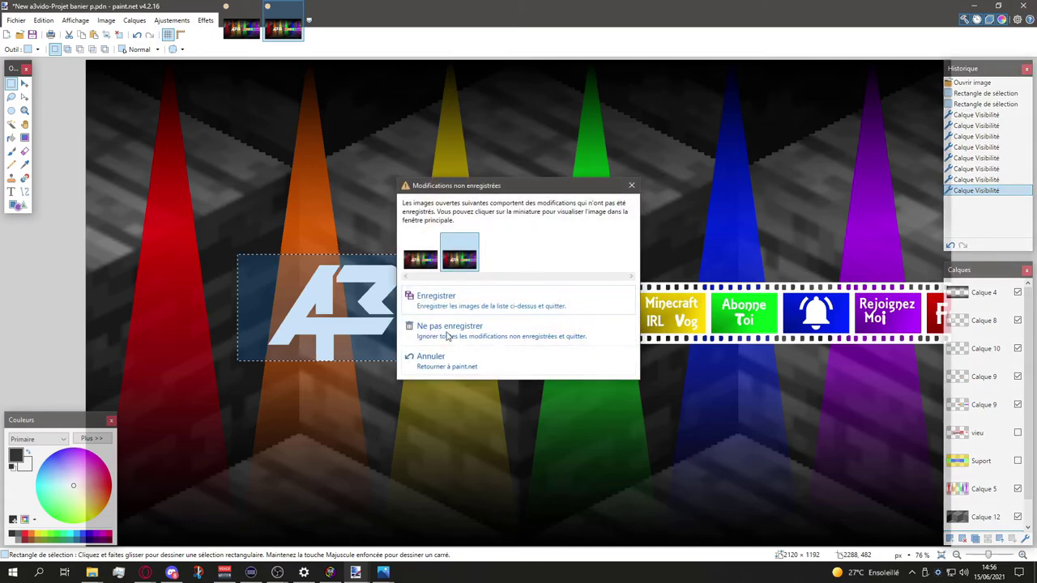
pyautogui.click(451, 330)
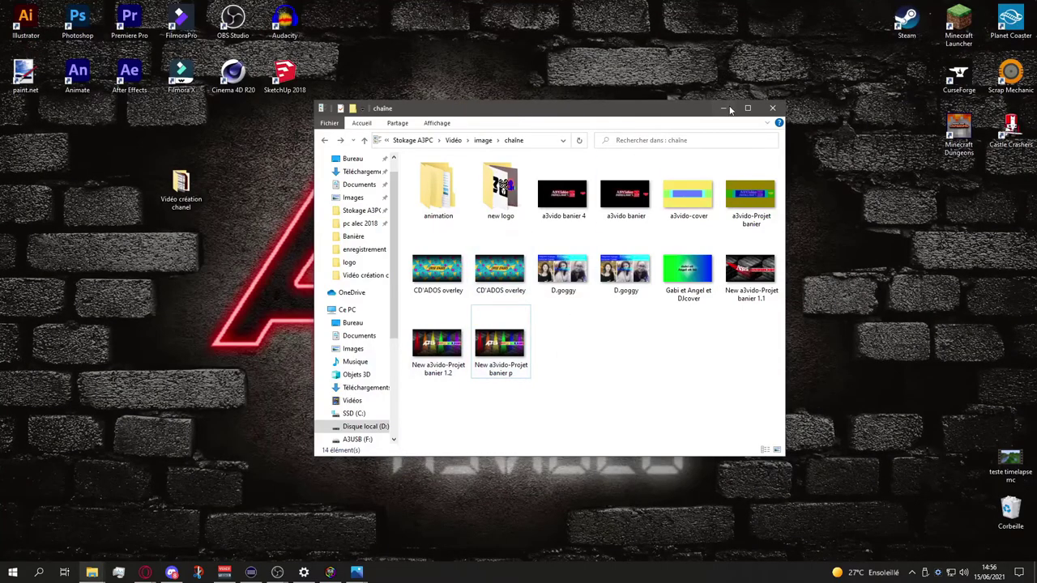
pyautogui.click(731, 108)
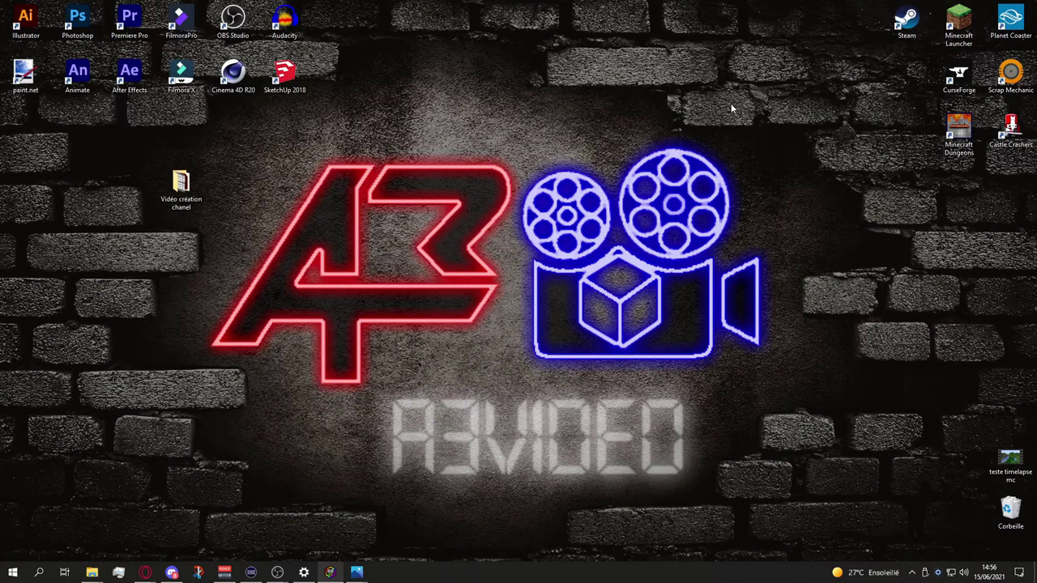